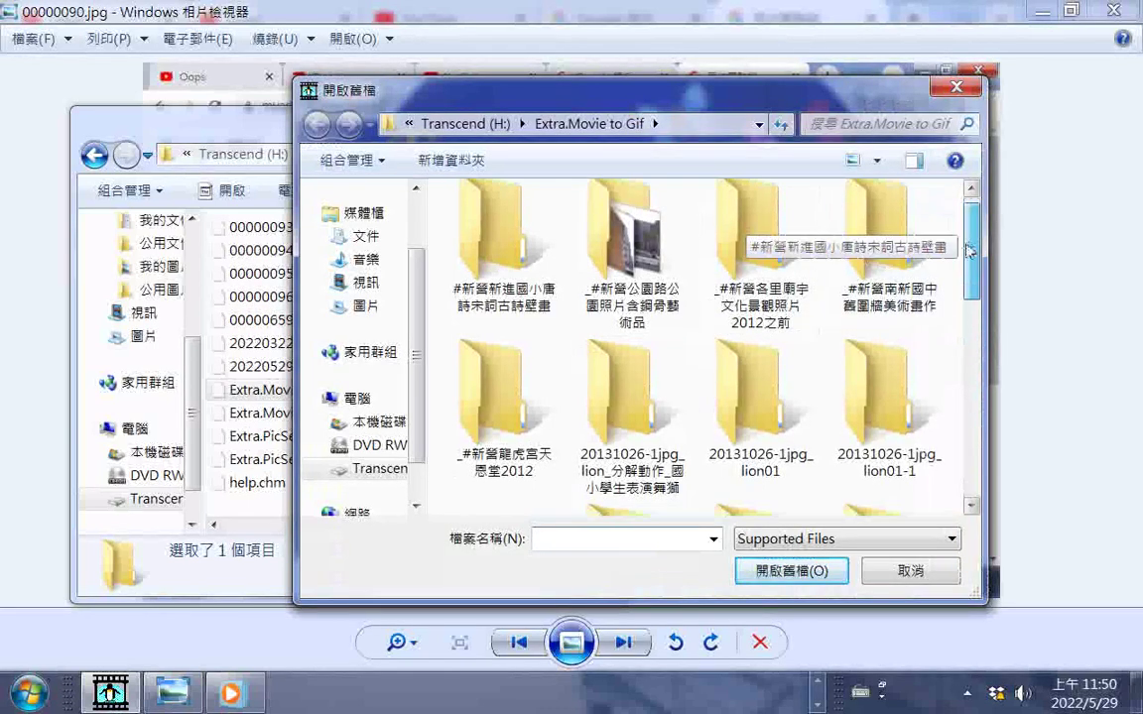
Step: Browse from the Extra.Movie to Gif folder to the Transcend (H:) drive and check its ))含各國國旗20220529 folder for supported files
left_click_drag(973, 243, 978, 476)
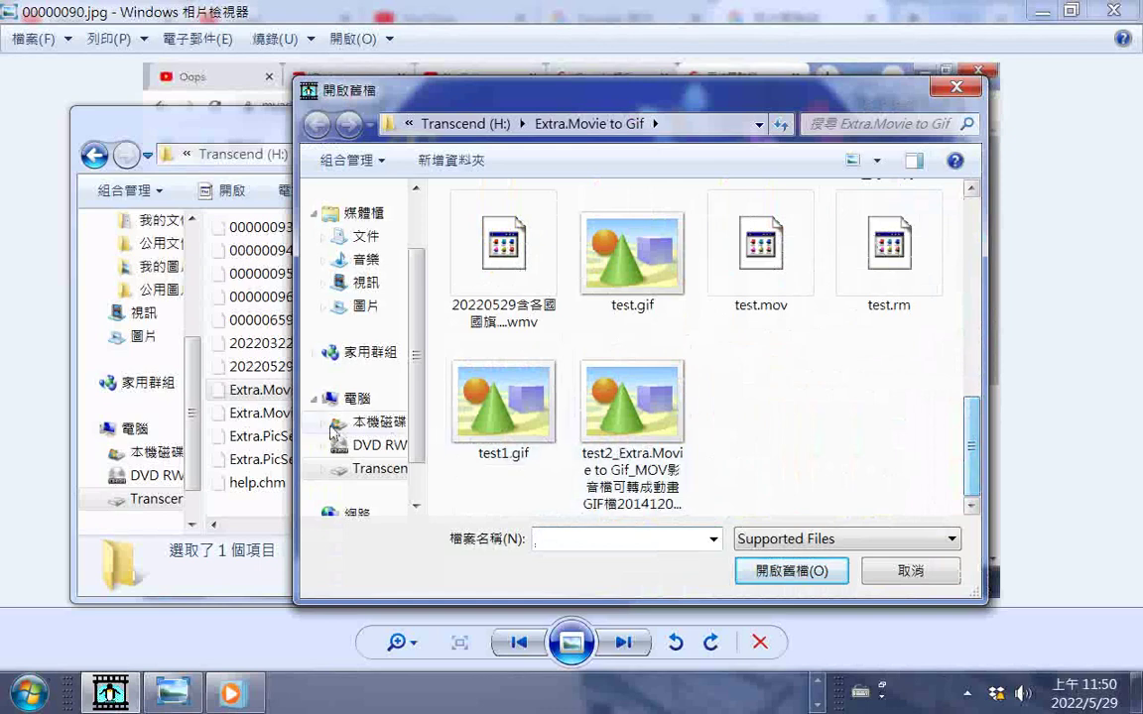
left_click(373, 470)
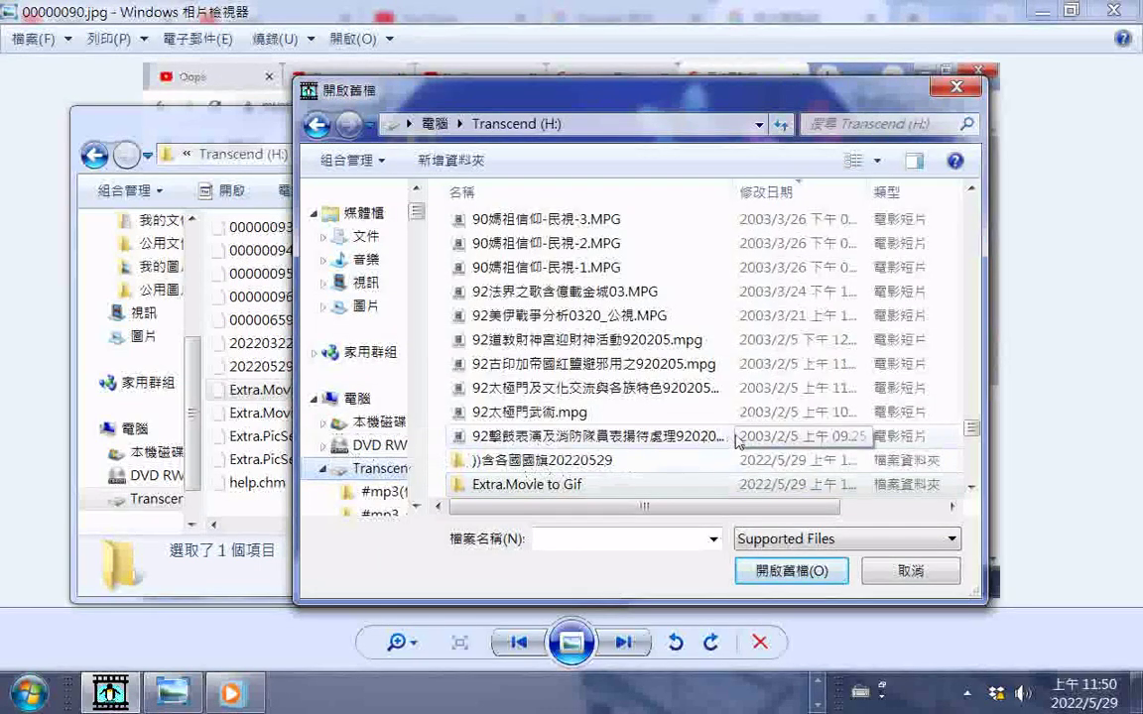
double_click(559, 464)
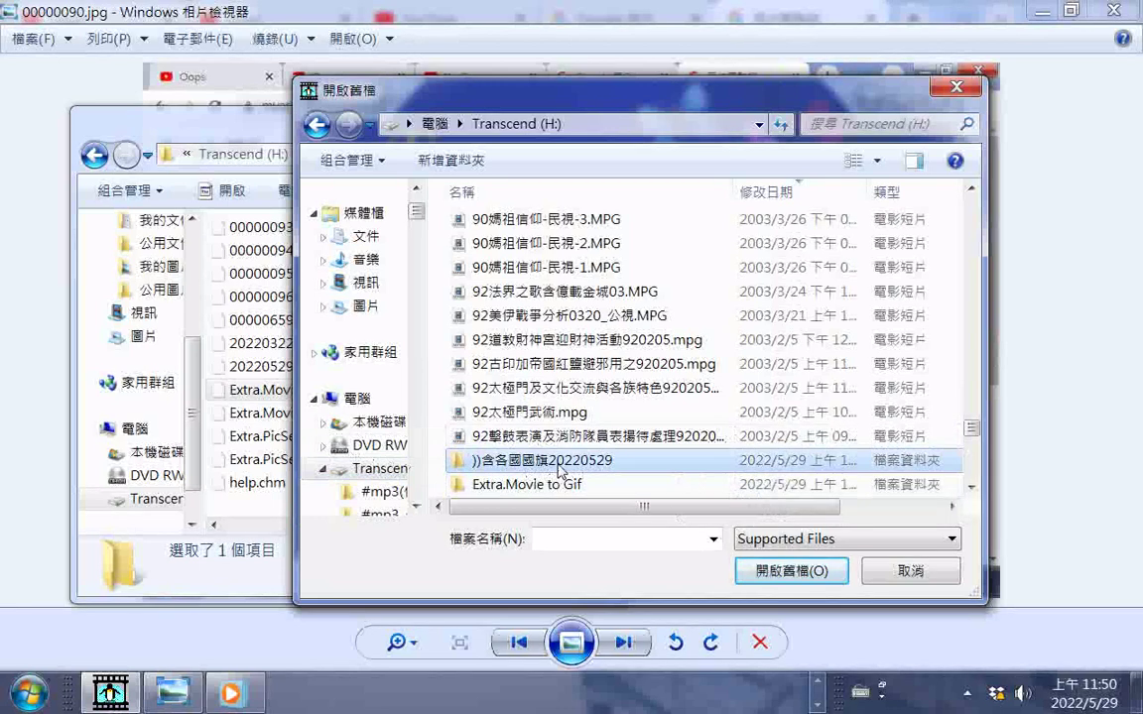
scroll(733, 450, "right", 1)
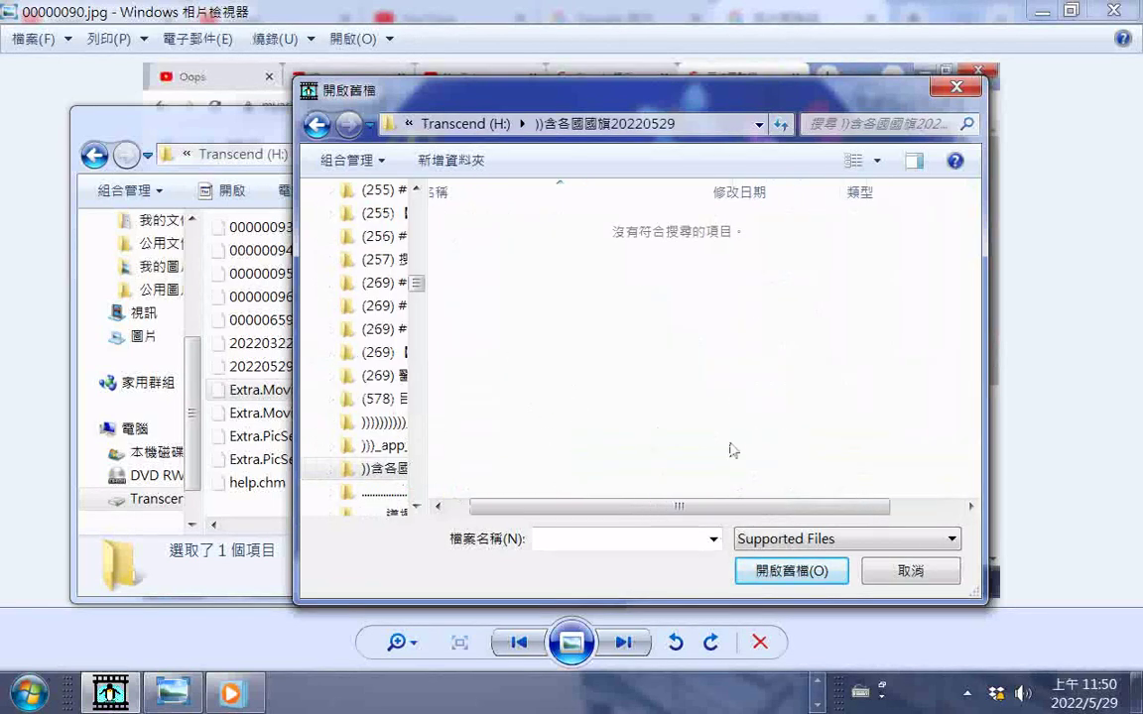
left_click(315, 126)
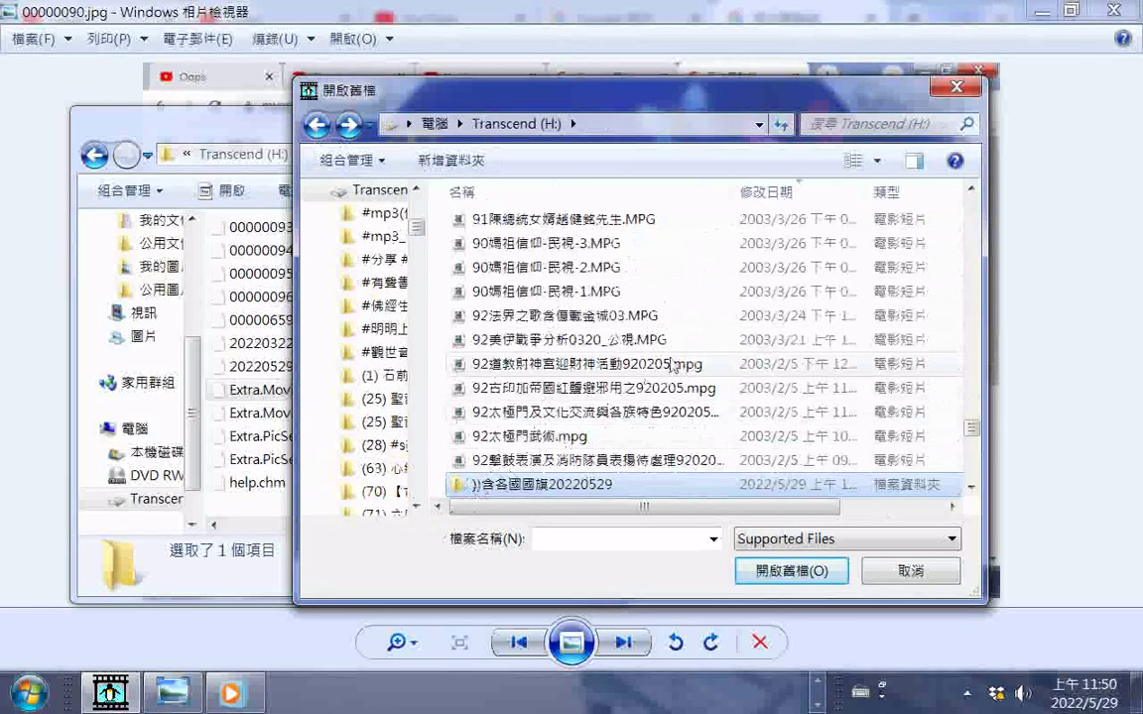
Step: Find 20220529含很多國家的國旗).wmv on the Transcend (H:) drive, preview it in Windows Media Player and close the player
scroll(655, 377, "down", 1)
scroll(629, 400, "down", 1)
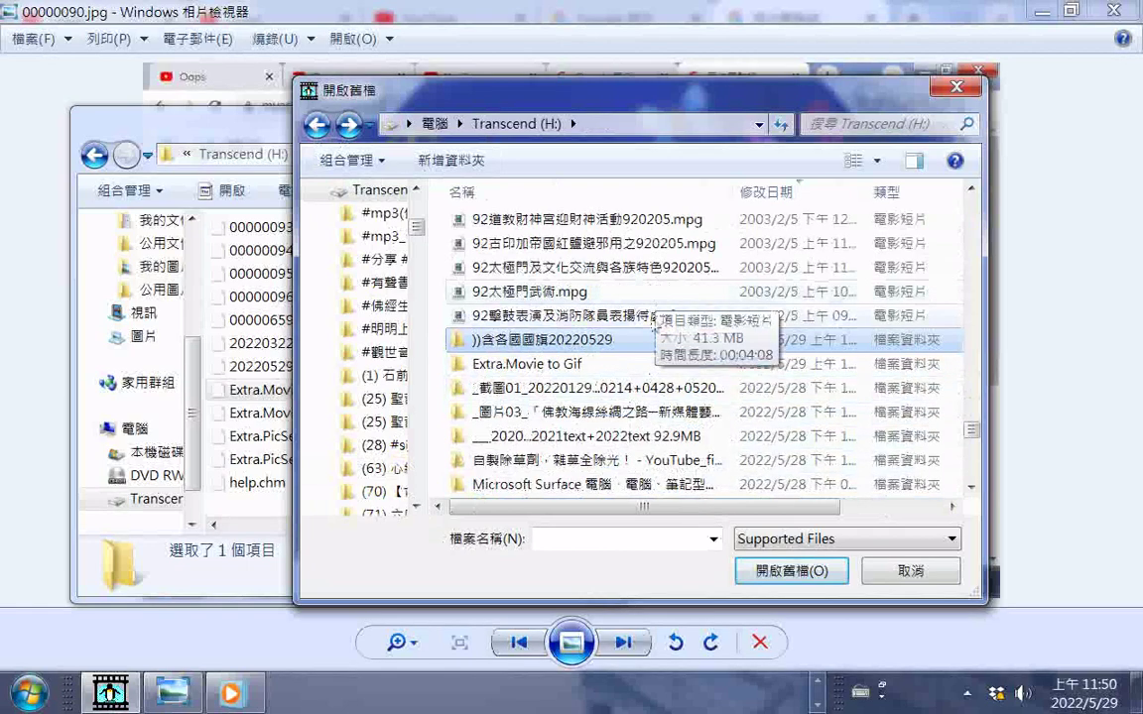
scroll(654, 325, "up", 10)
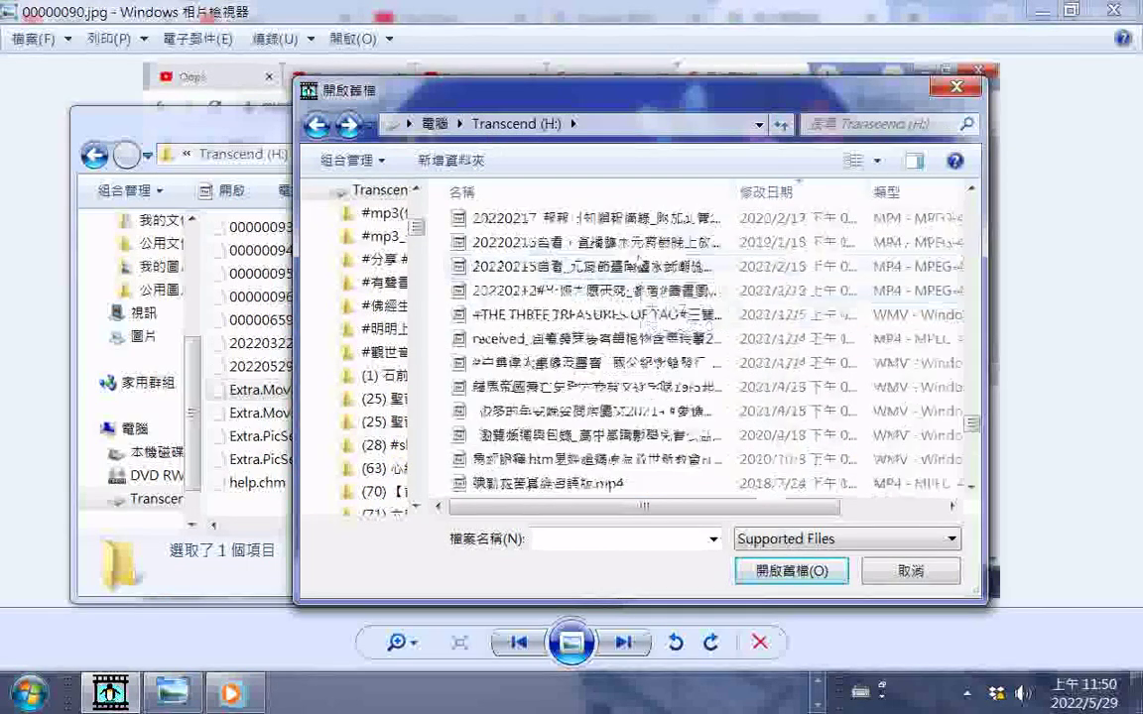
scroll(595, 248, "up", 2)
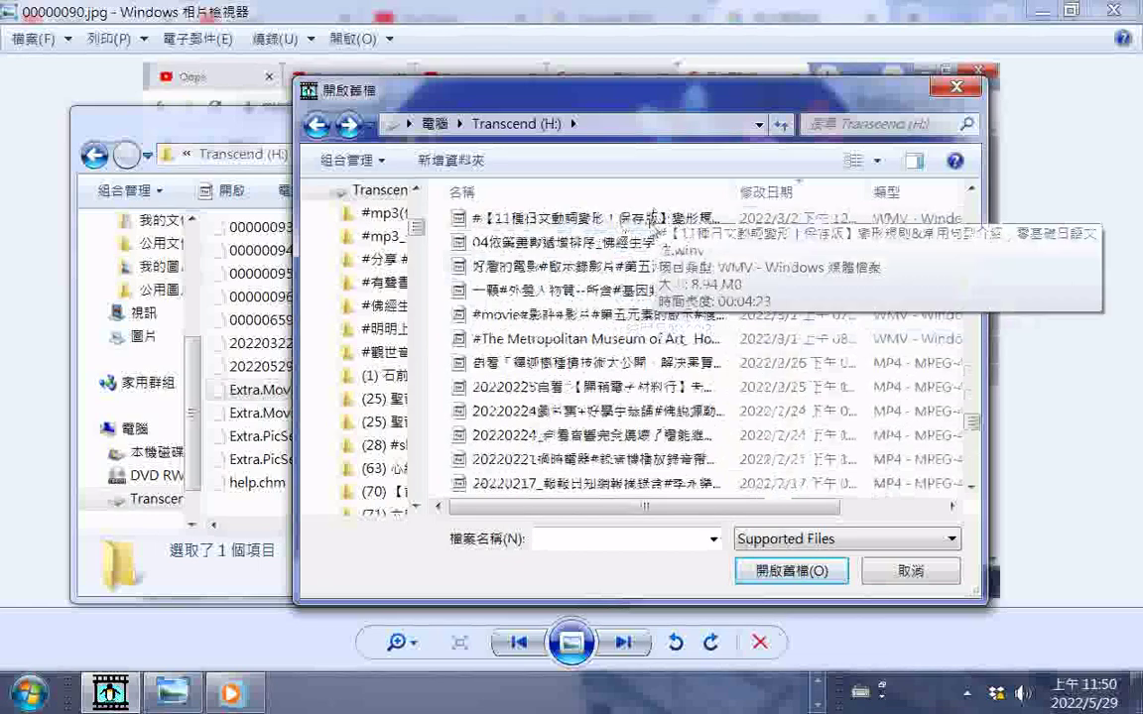
scroll(635, 297, "up", 3)
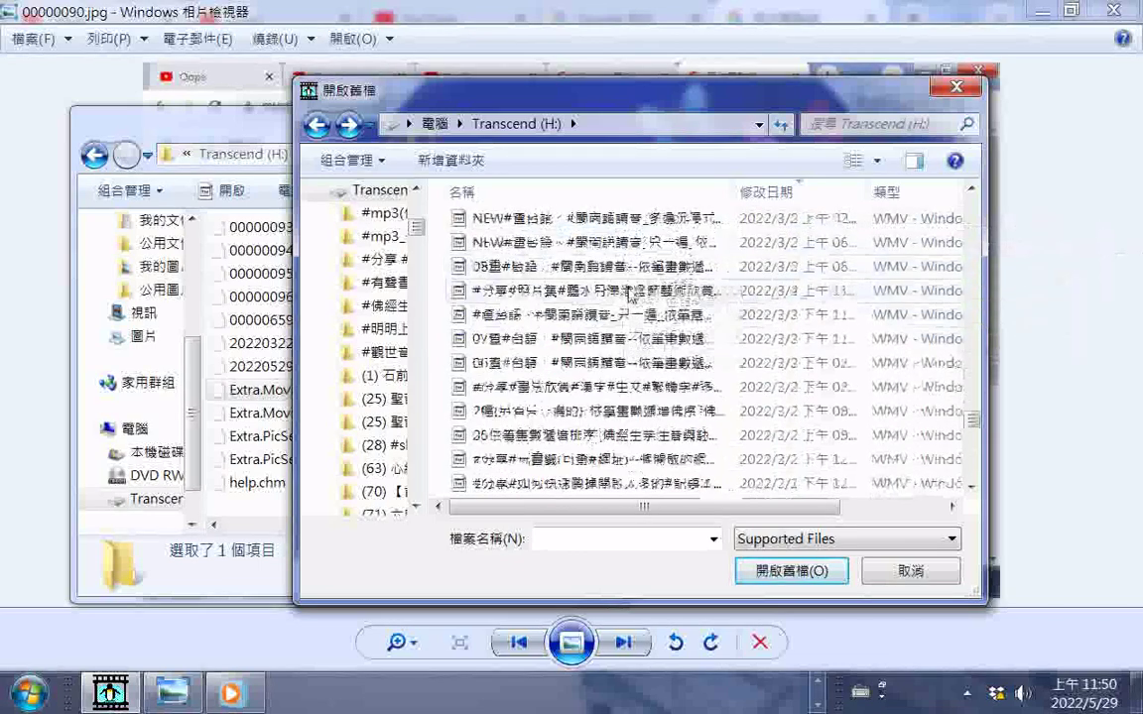
scroll(695, 348, "up", 8)
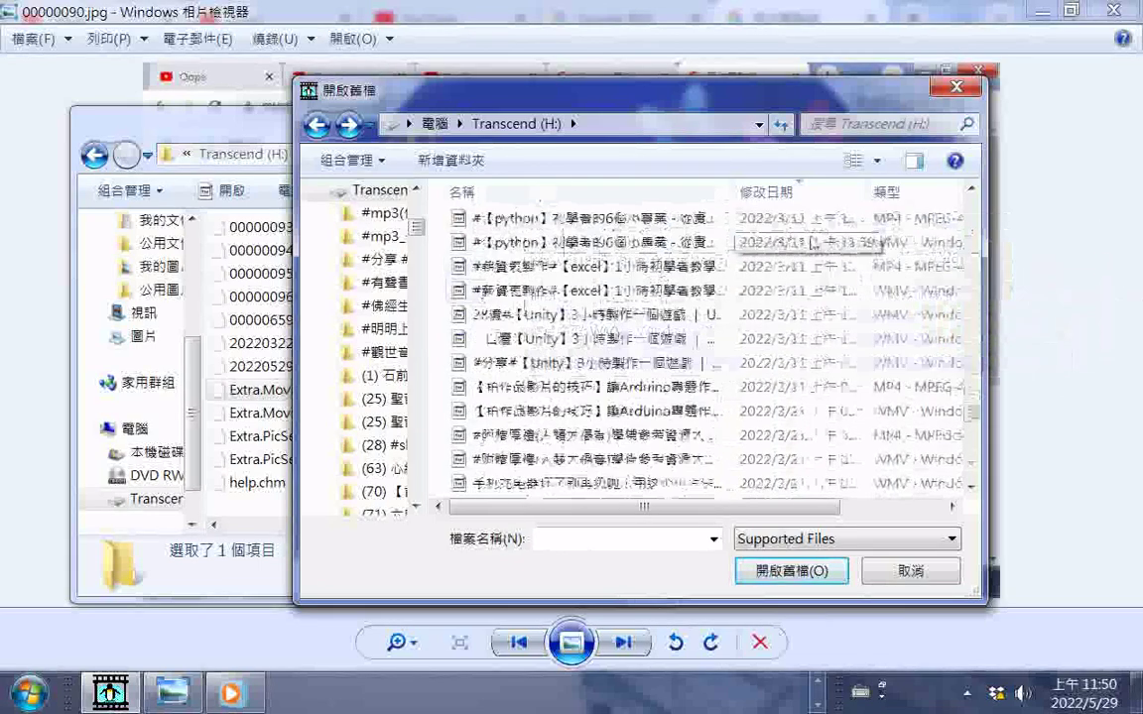
left_click_drag(976, 419, 972, 206)
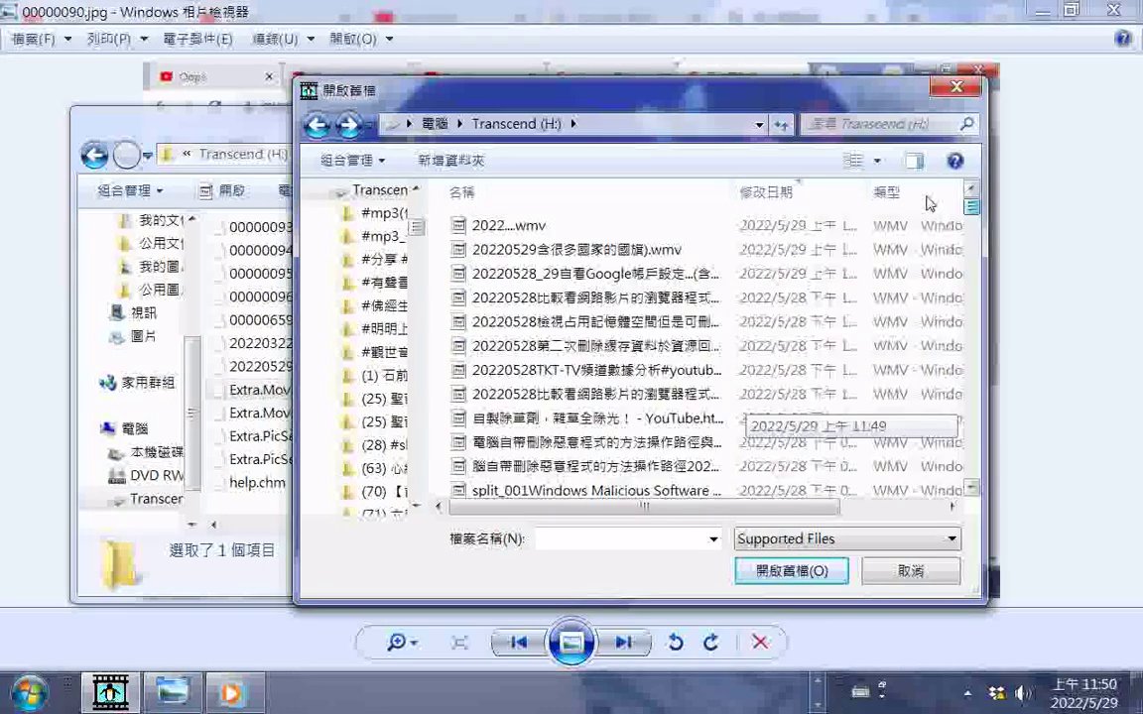
left_click(531, 254)
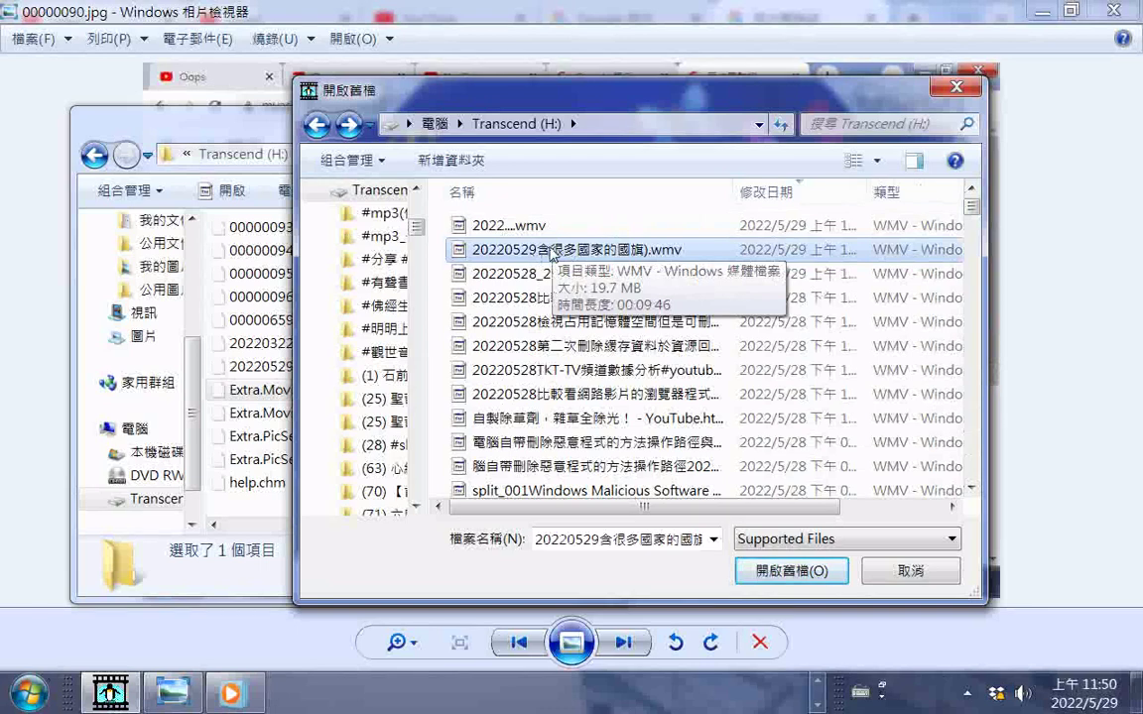
right_click(552, 255)
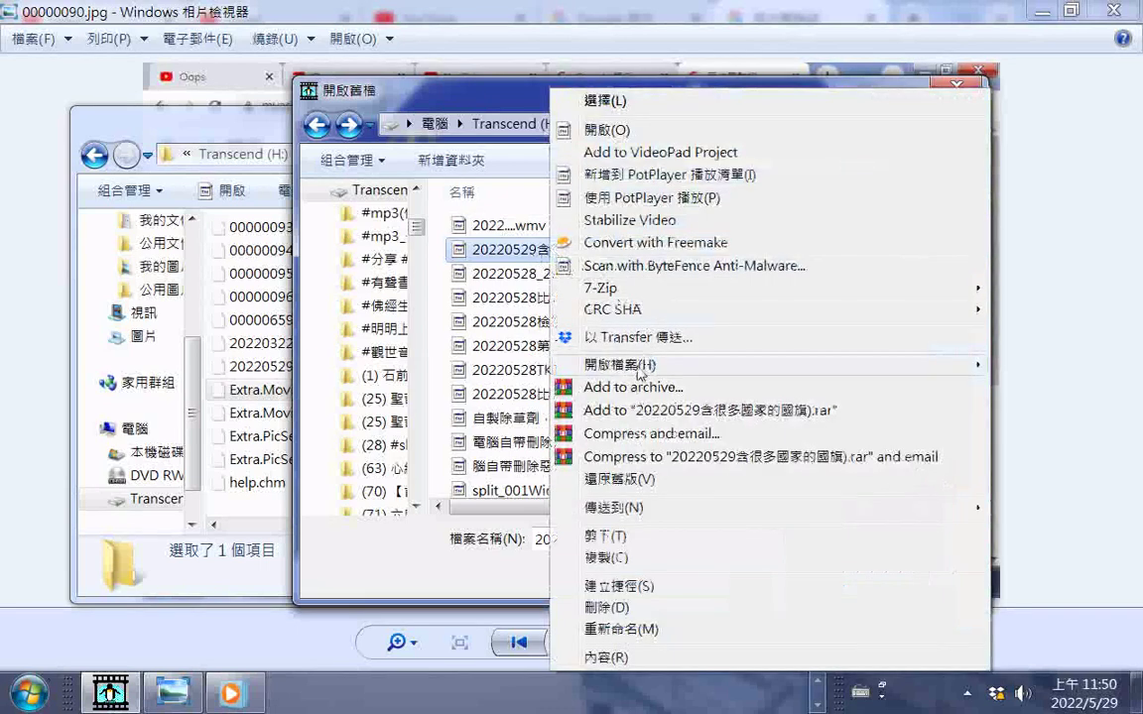
mouse_move(640, 373)
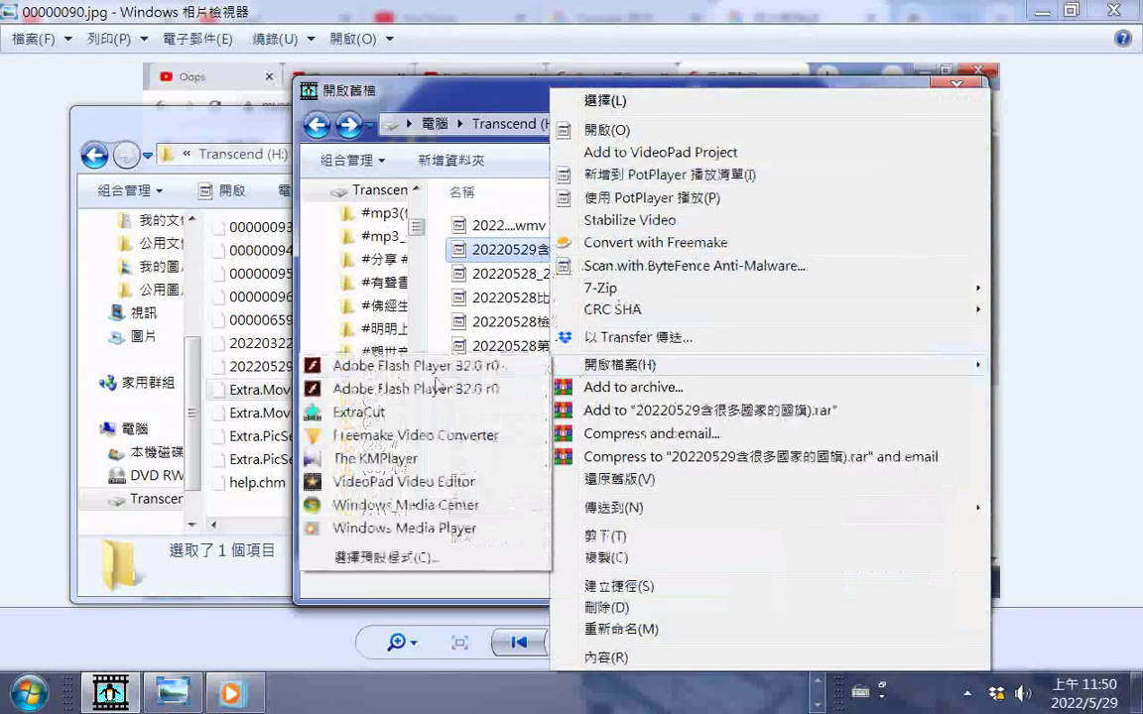
left_click(373, 532)
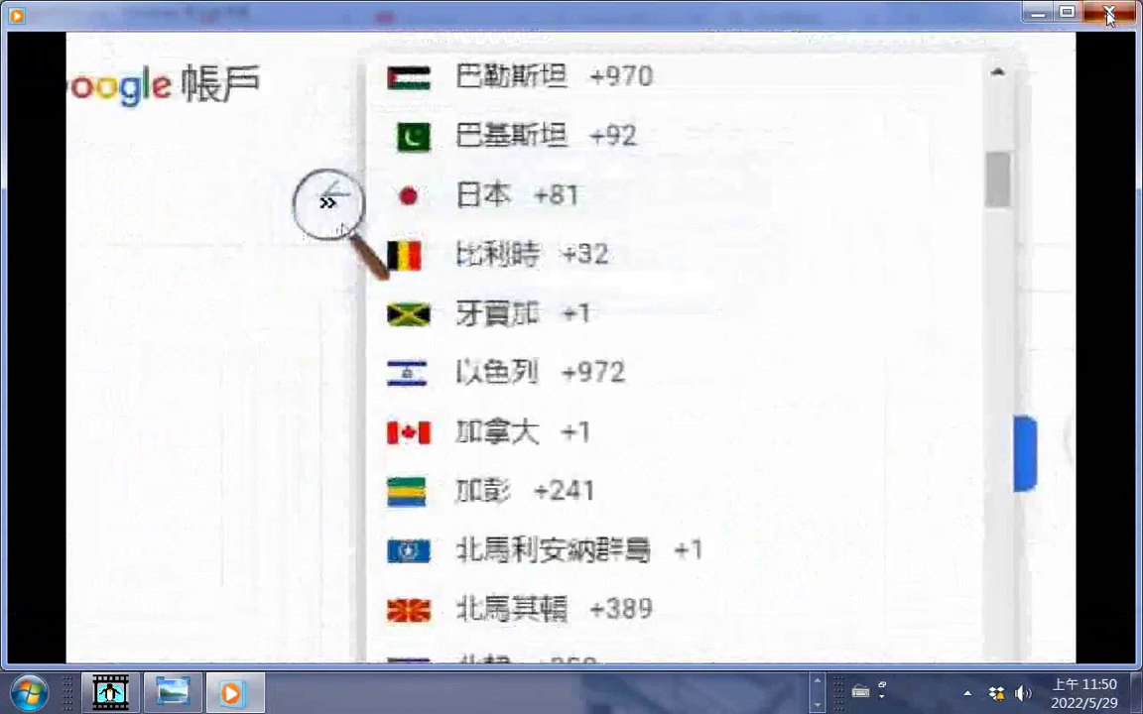
left_click(1108, 15)
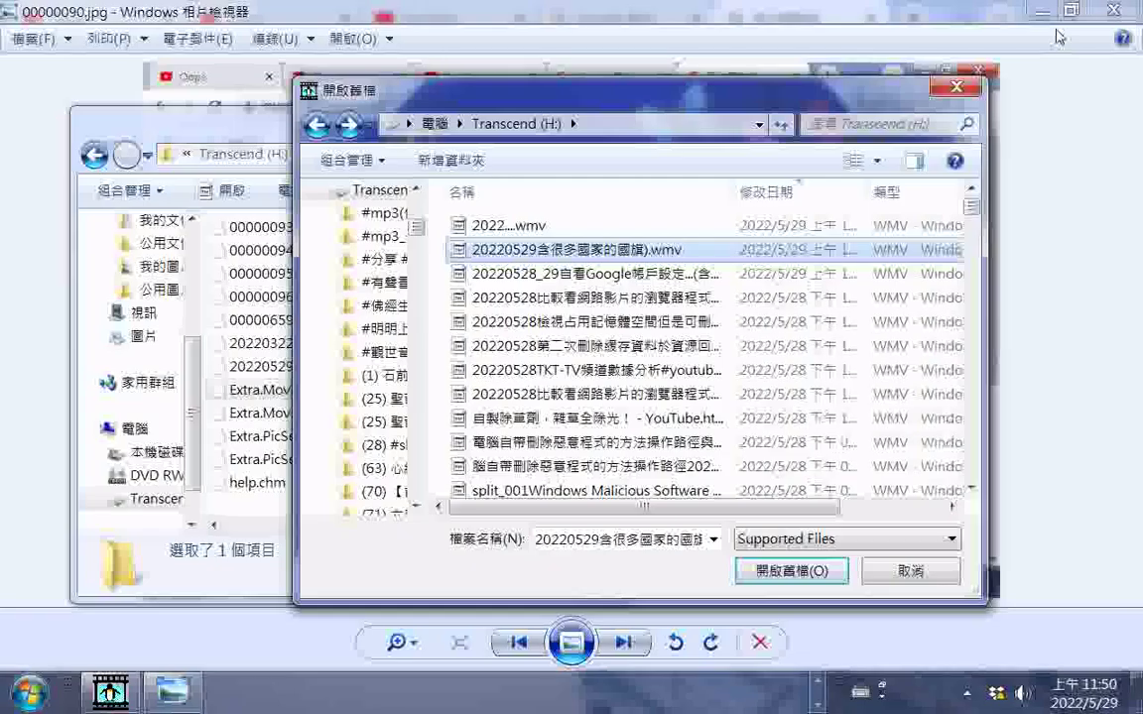
Step: Open the video 20220528_29自看Google帳戶設定...(含很多國家的國旗).wmv with ExtraCut
left_click(579, 281)
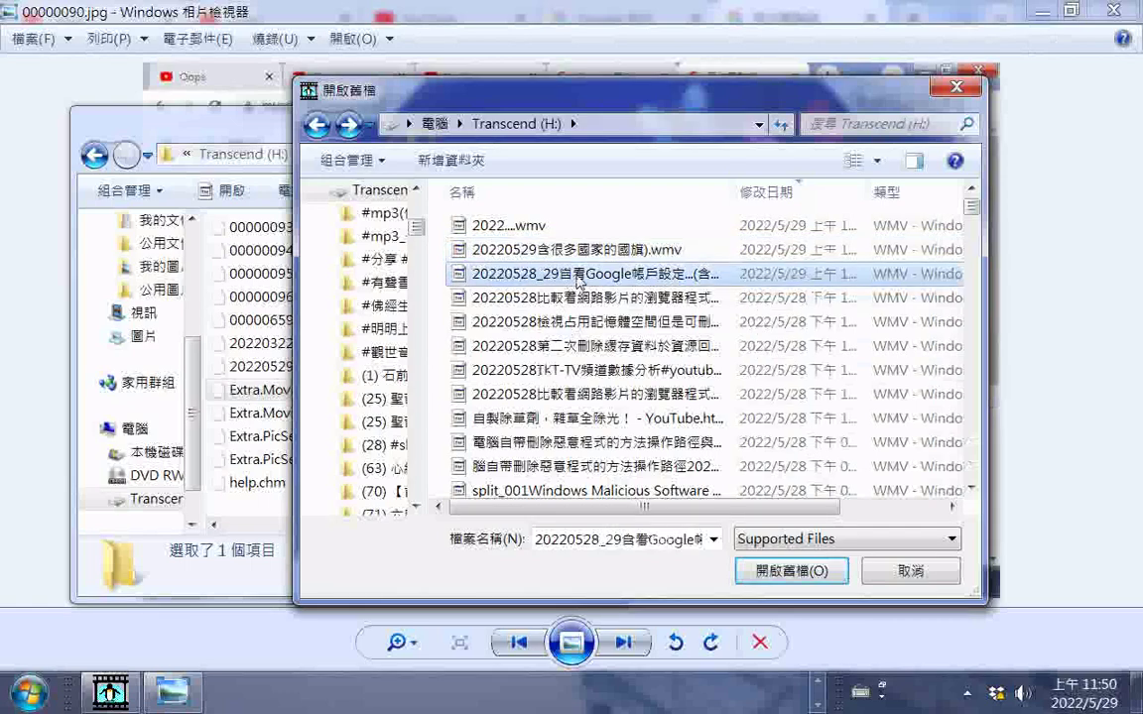
right_click(543, 275)
mouse_move(605, 366)
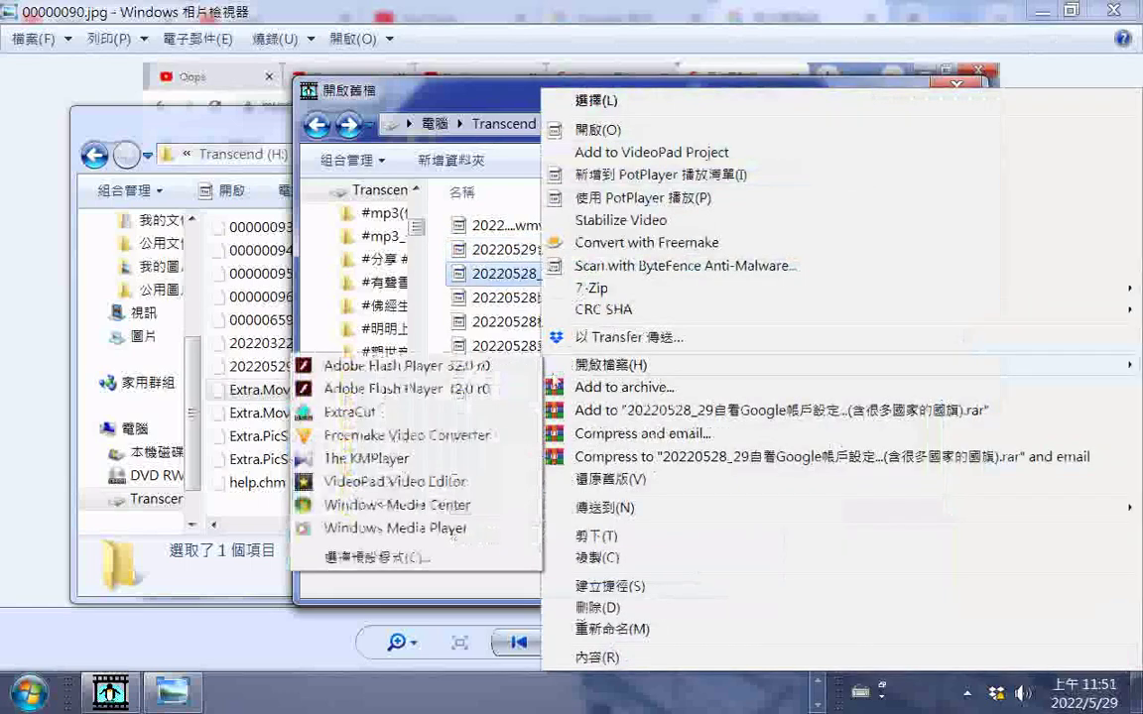
left_click(349, 413)
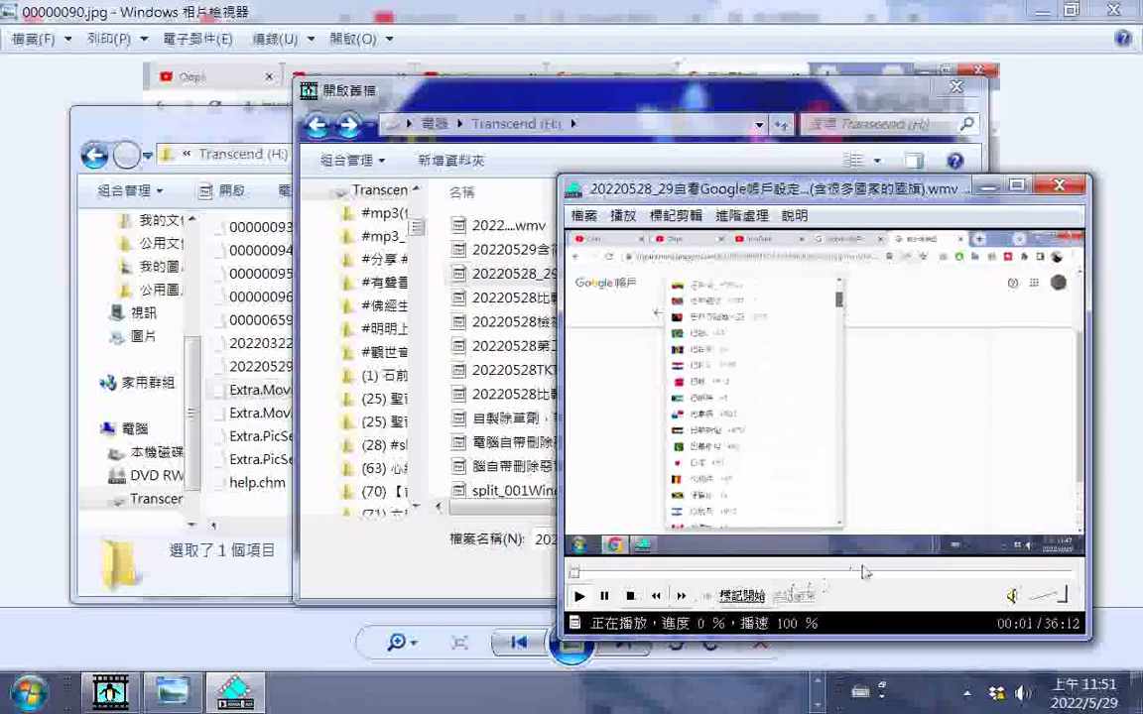
Step: Sample several points in the last three minutes of the video to locate where the country flag list finishes
left_click(1039, 574)
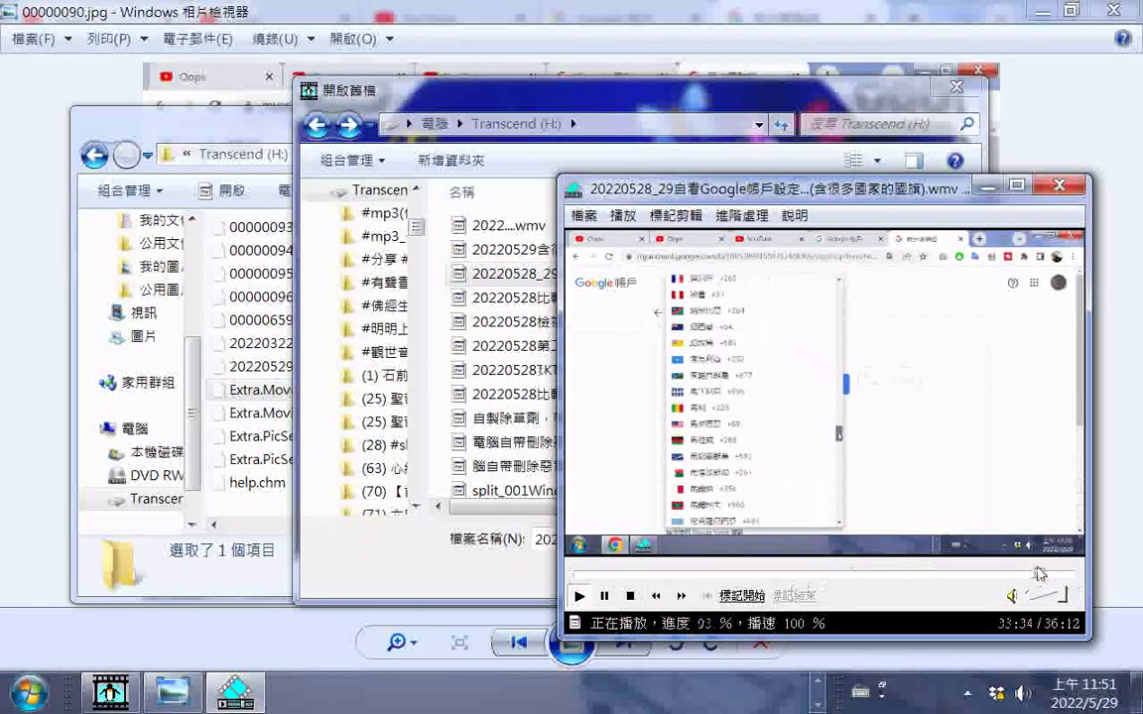
left_click(1050, 575)
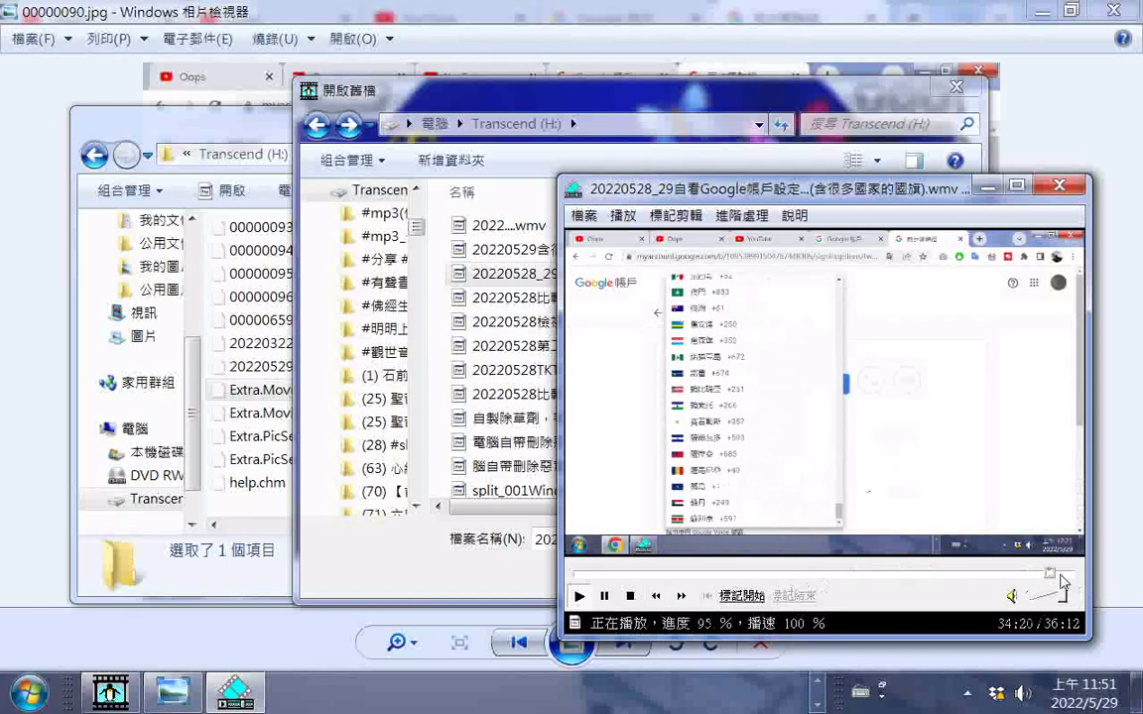
left_click(1069, 575)
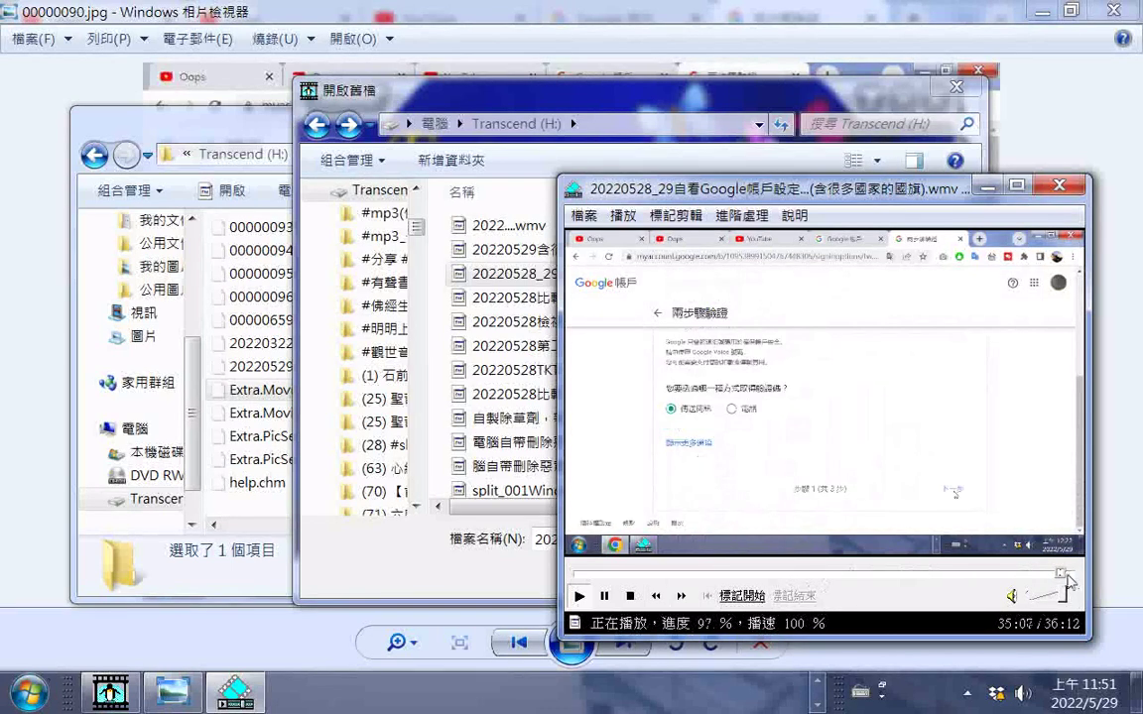
left_click(1069, 573)
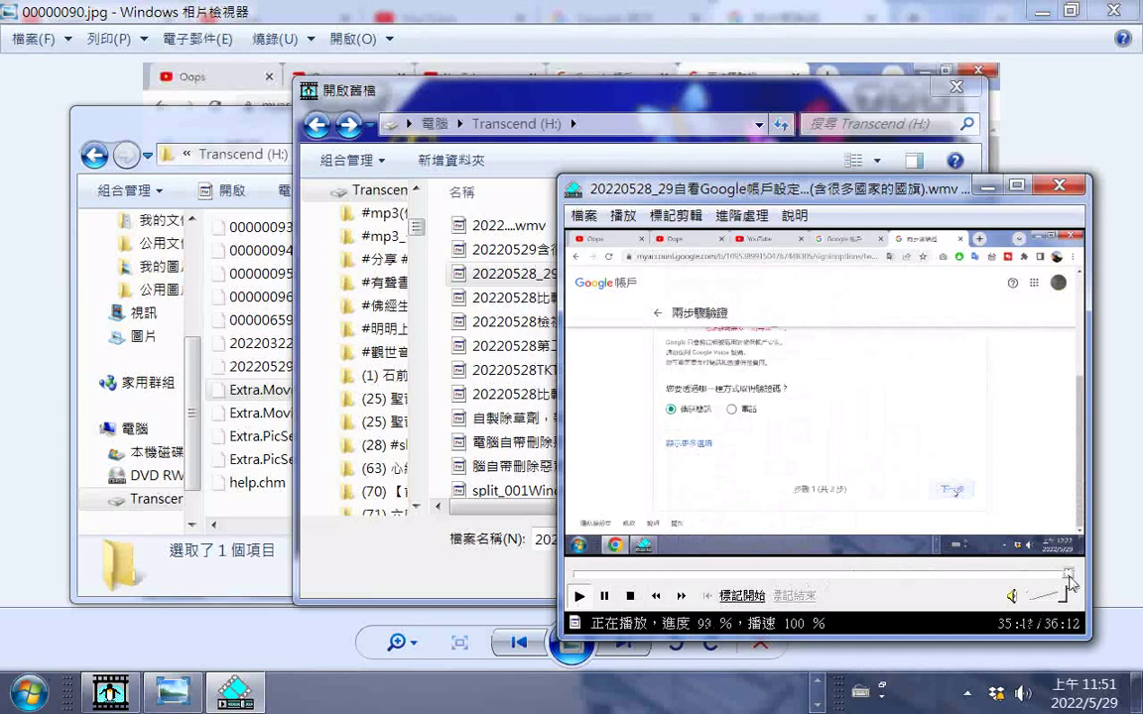
left_click(1057, 574)
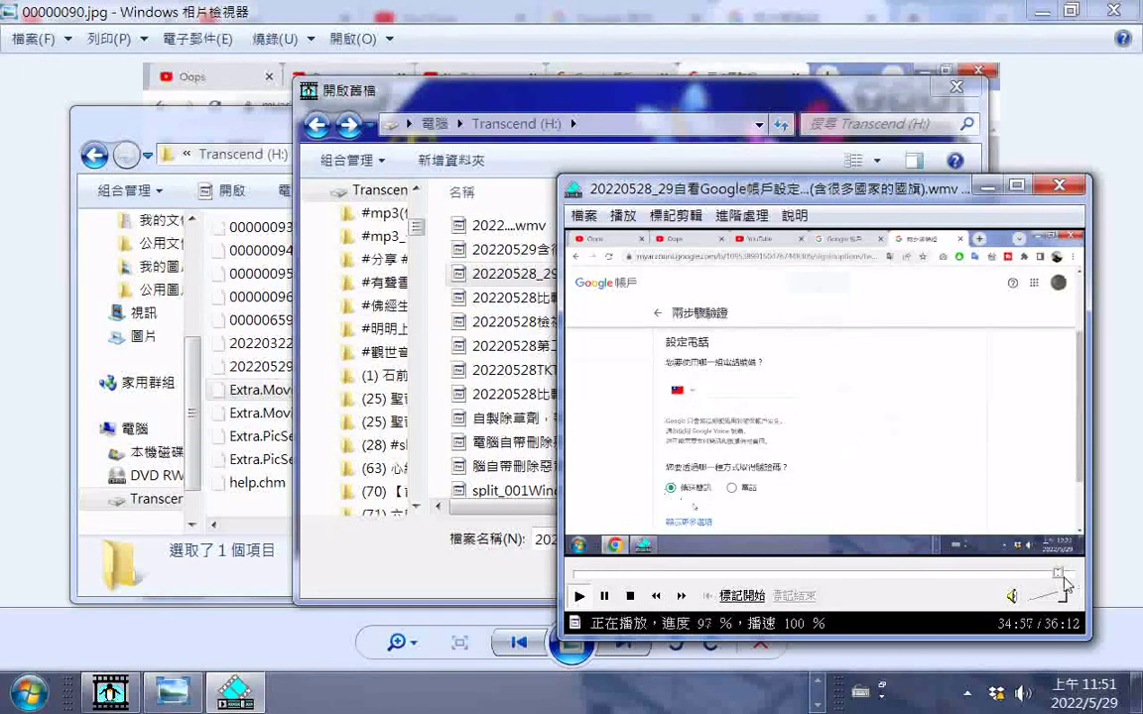
Step: Fast-forward in short jumps from about 34:57 to the end of the video to review its final section
left_click(681, 596)
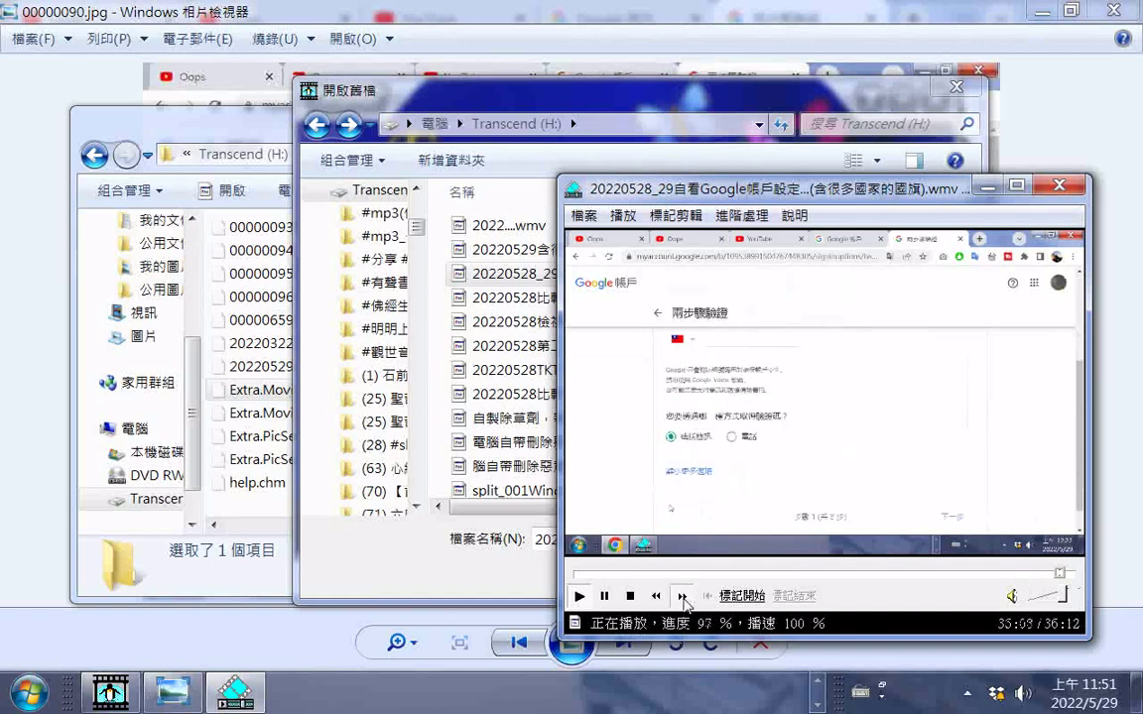
left_click(681, 597)
left_click(682, 596)
left_click(682, 596)
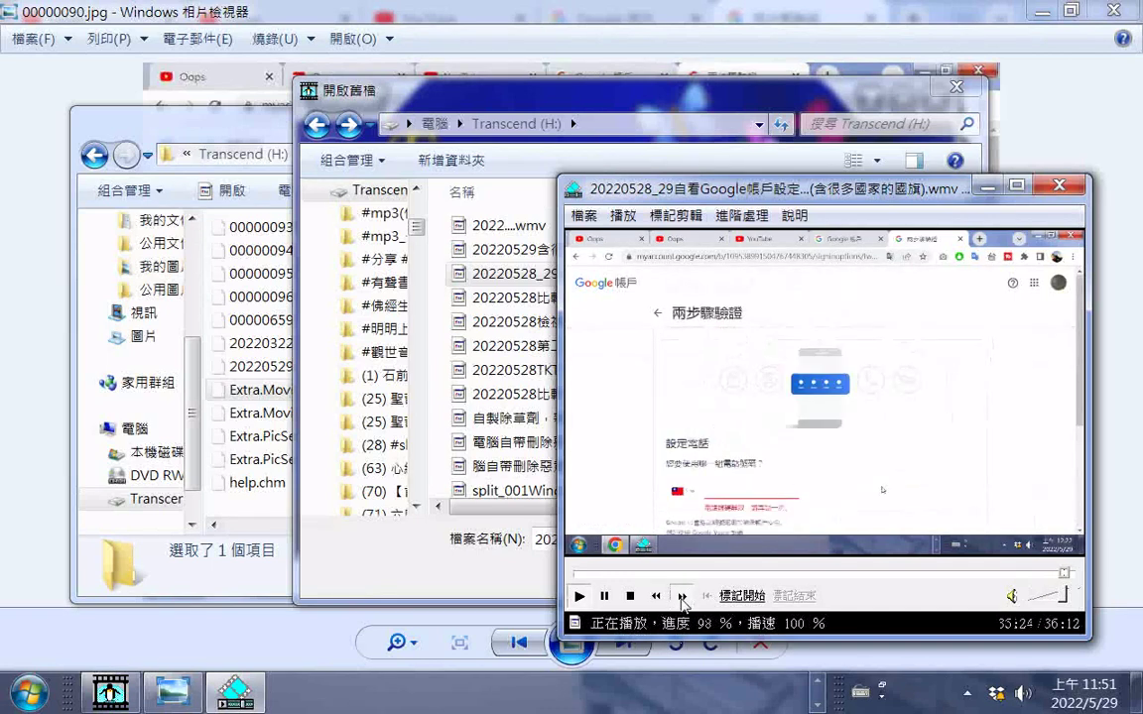
left_click(682, 596)
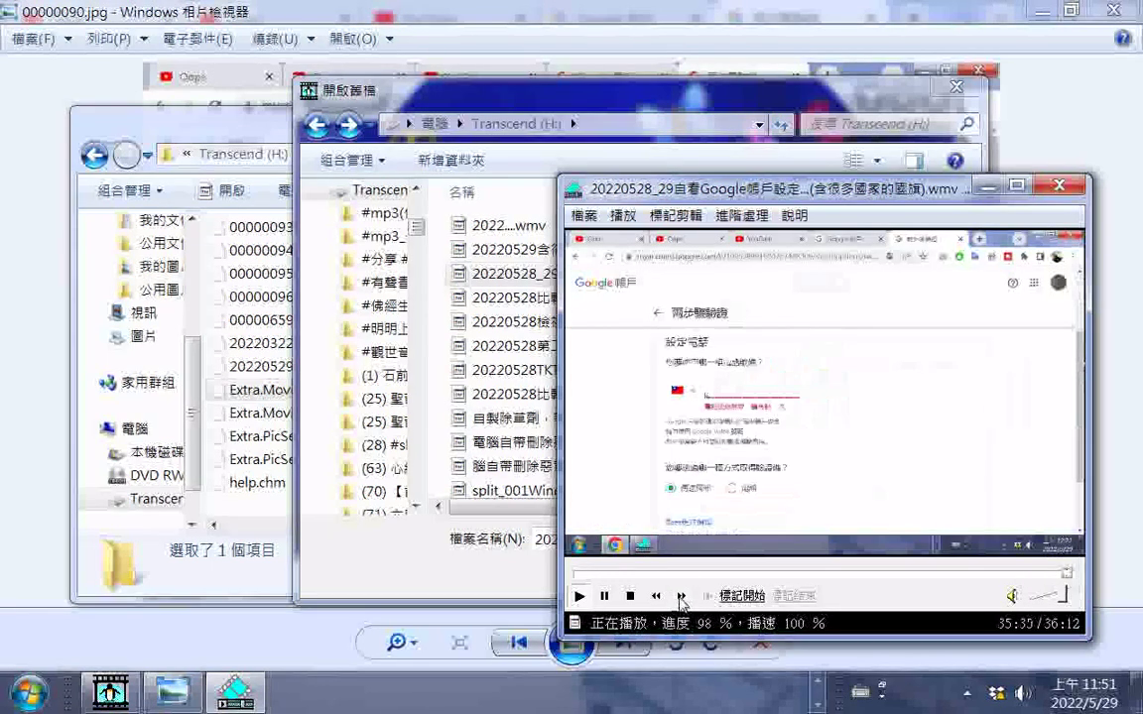
left_click(681, 597)
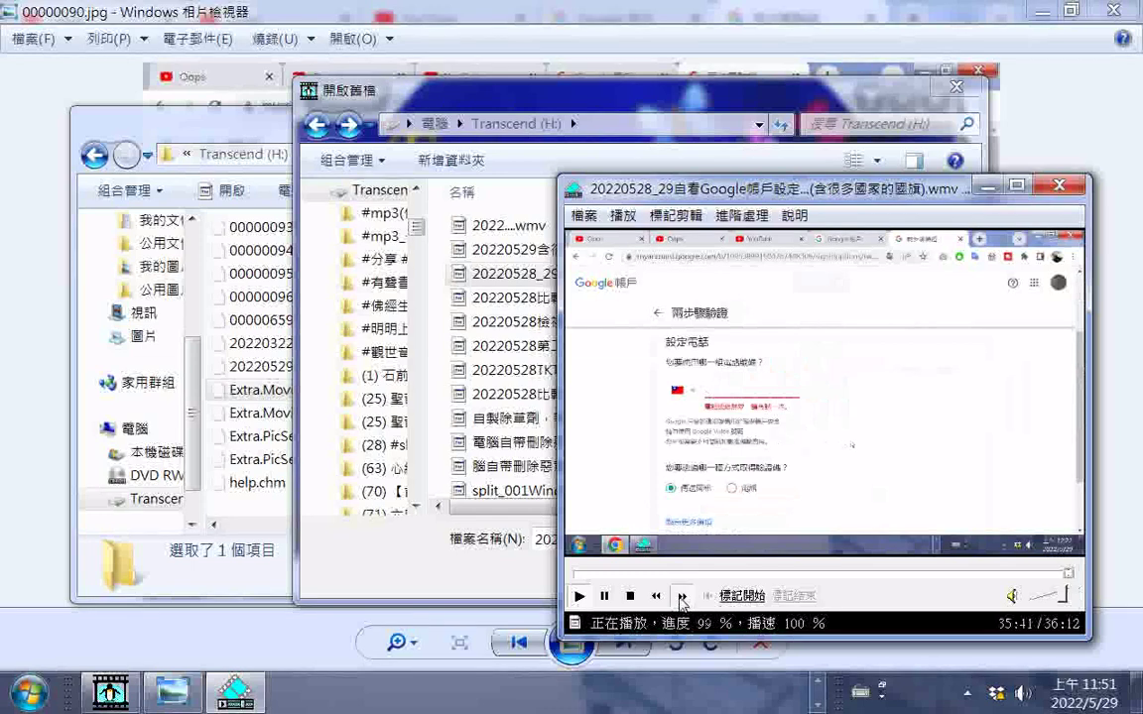
left_click(681, 597)
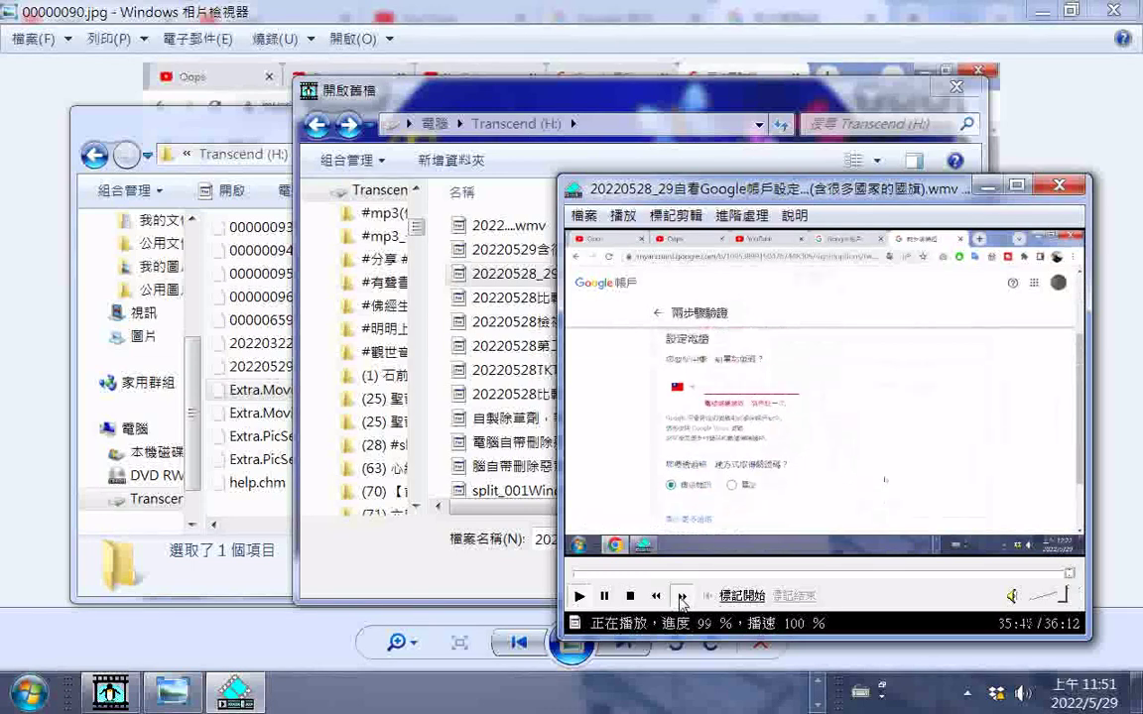
left_click(682, 596)
left_click(682, 597)
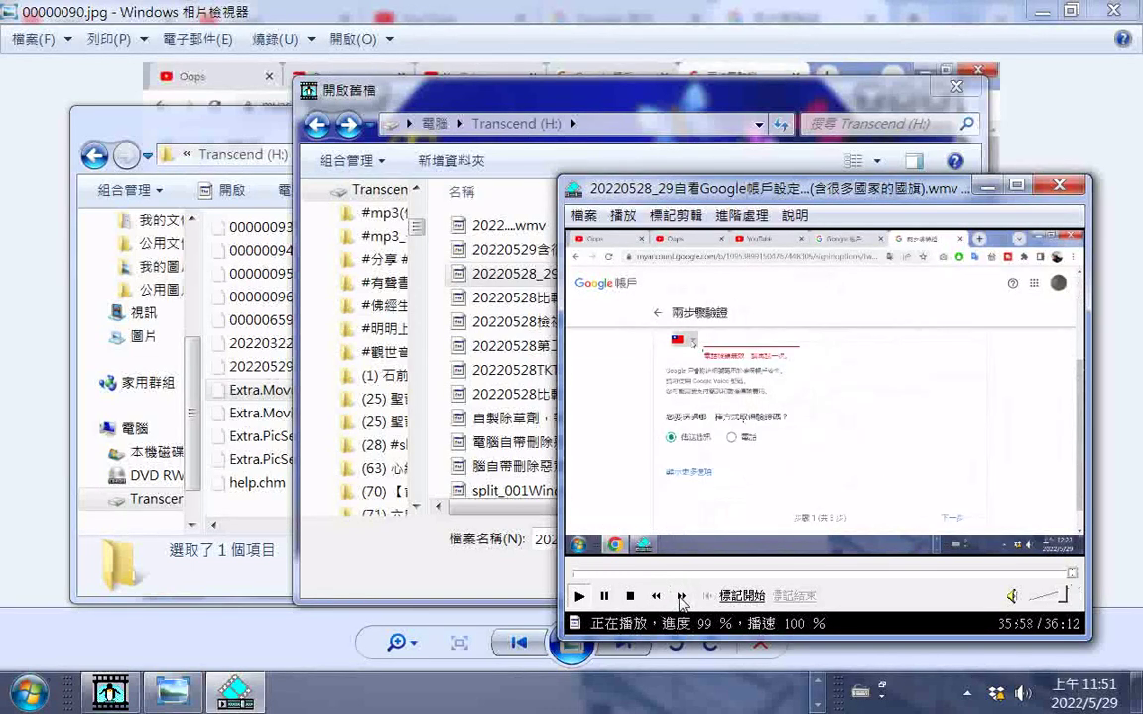
left_click(682, 596)
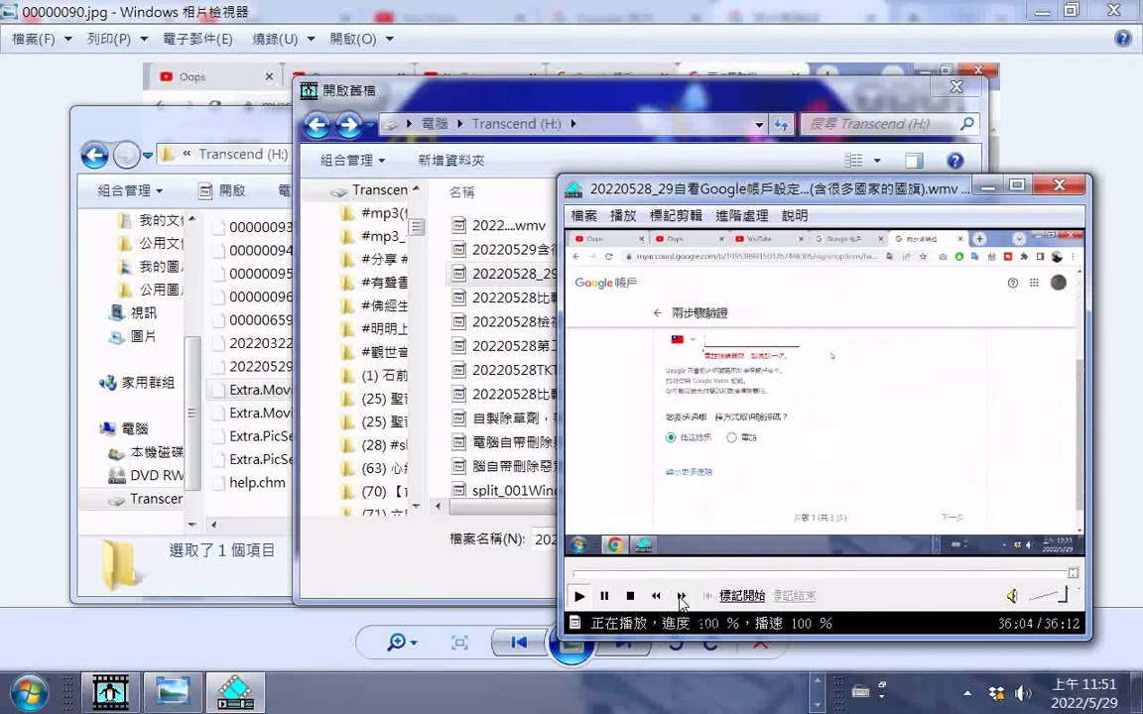
left_click(682, 597)
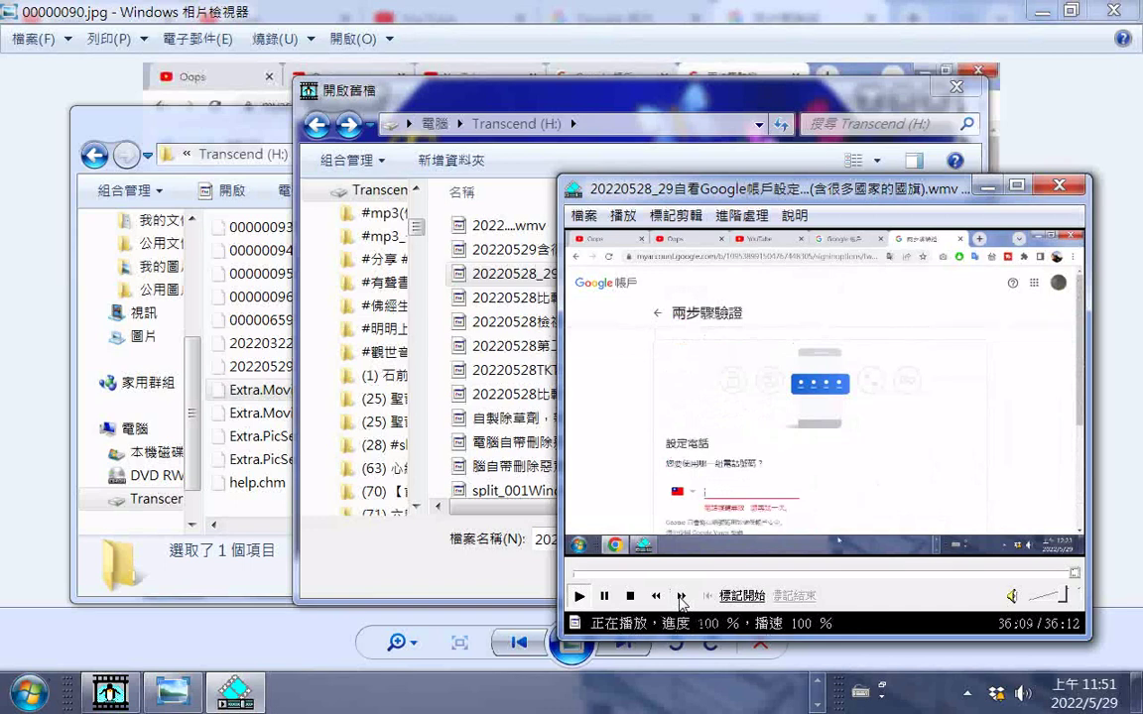
left_click(682, 596)
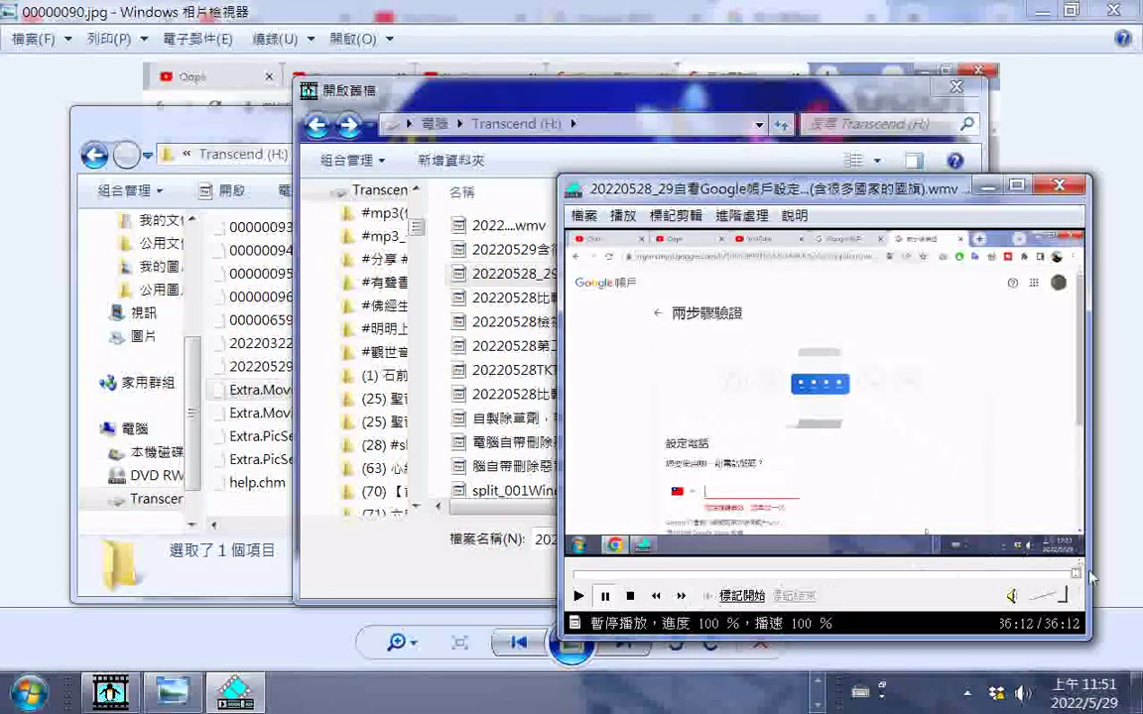
Step: Sample points between about 30:16 and 33:22 of the video to locate where the country flag list starts
left_click(1050, 573)
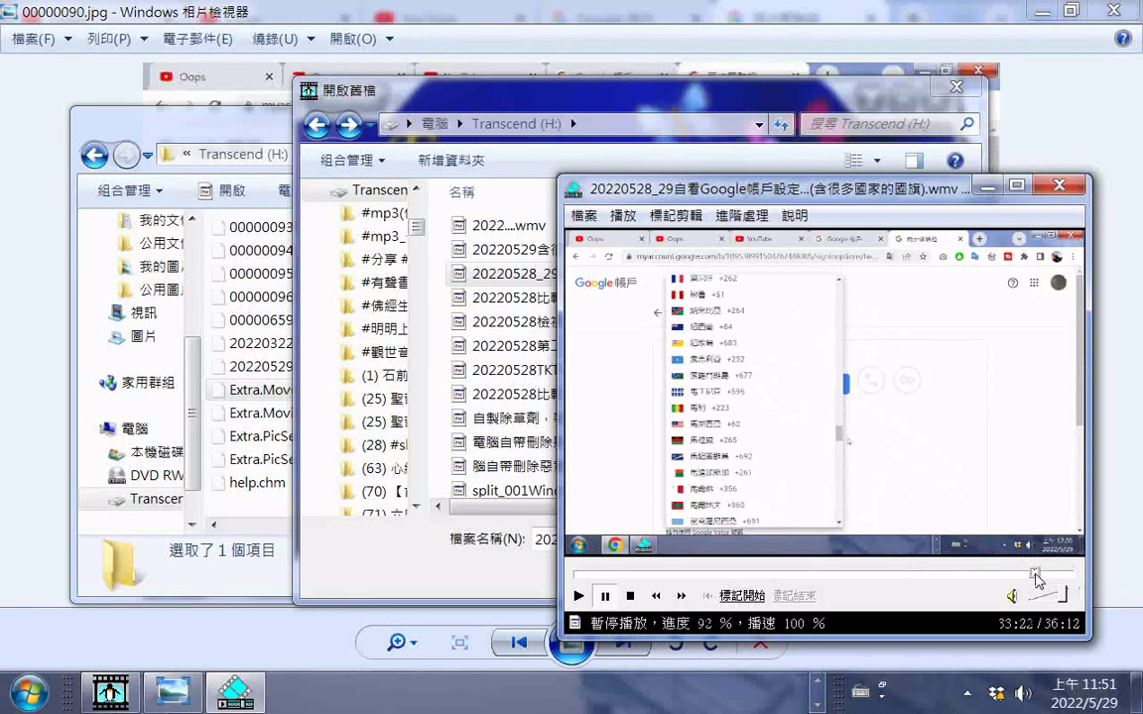
left_click_drag(1035, 580, 997, 578)
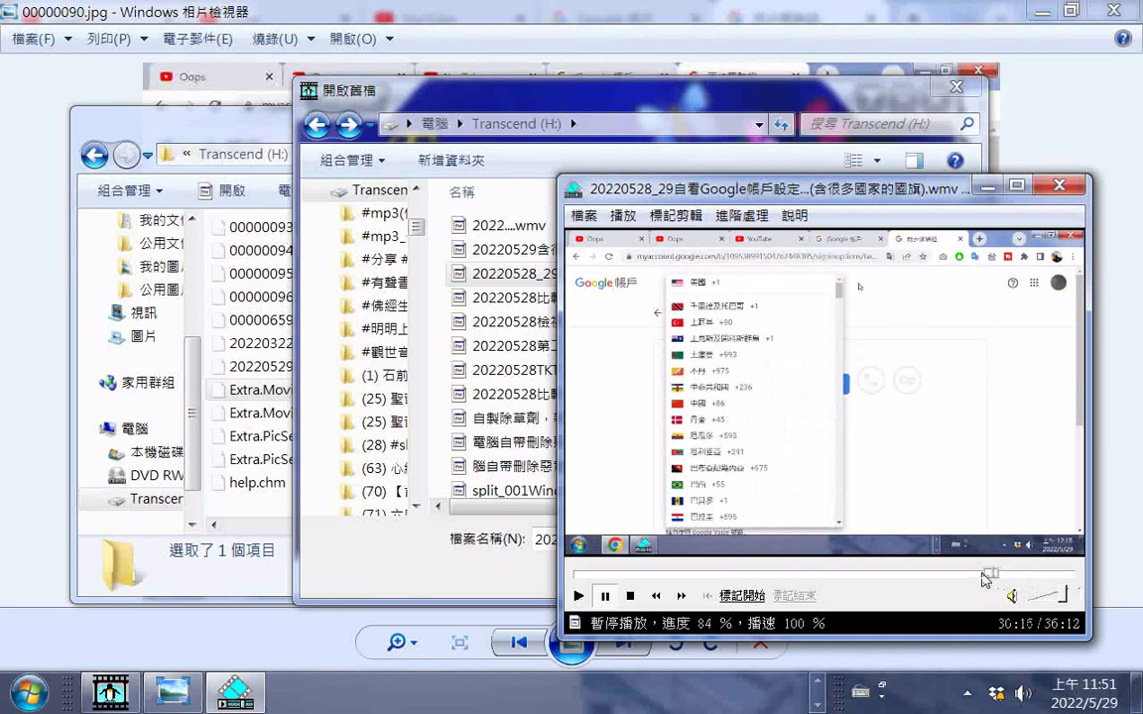
left_click_drag(985, 581, 1035, 578)
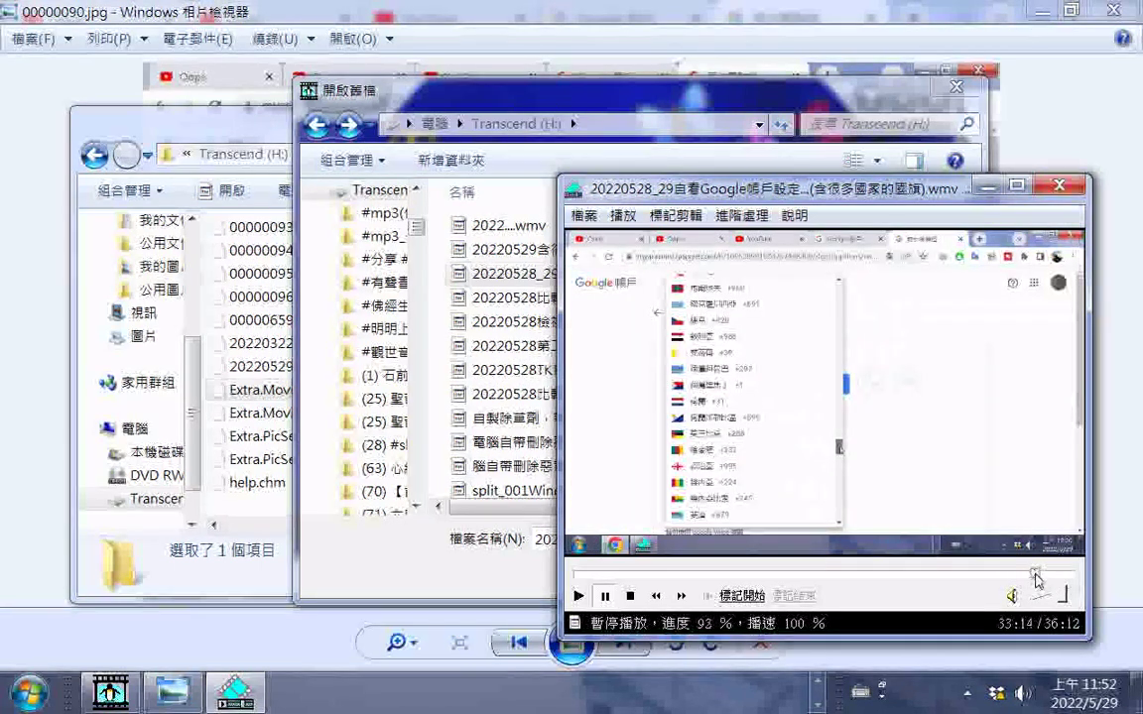
left_click(659, 595)
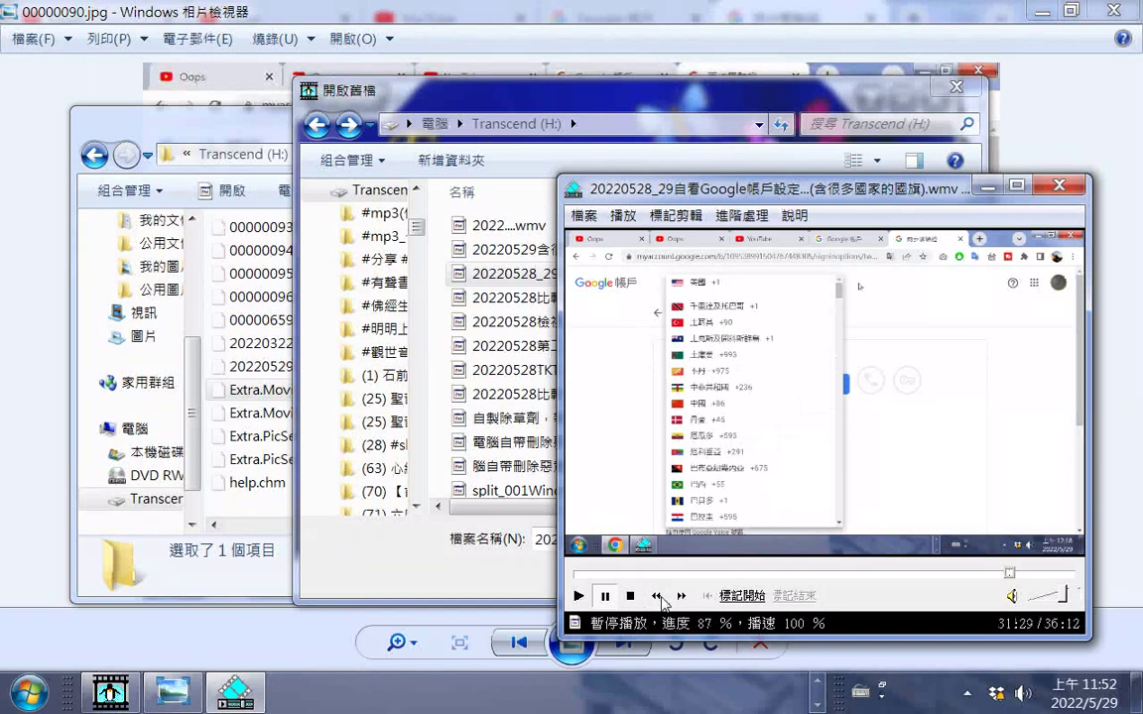
left_click(681, 596)
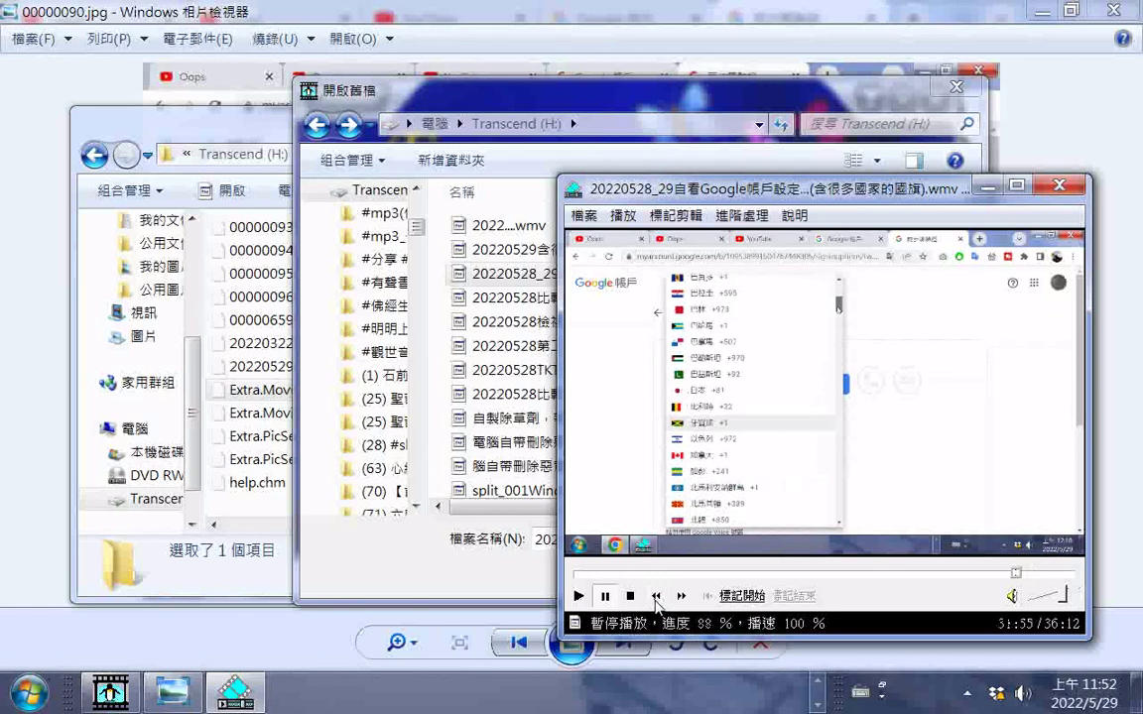
left_click(733, 607)
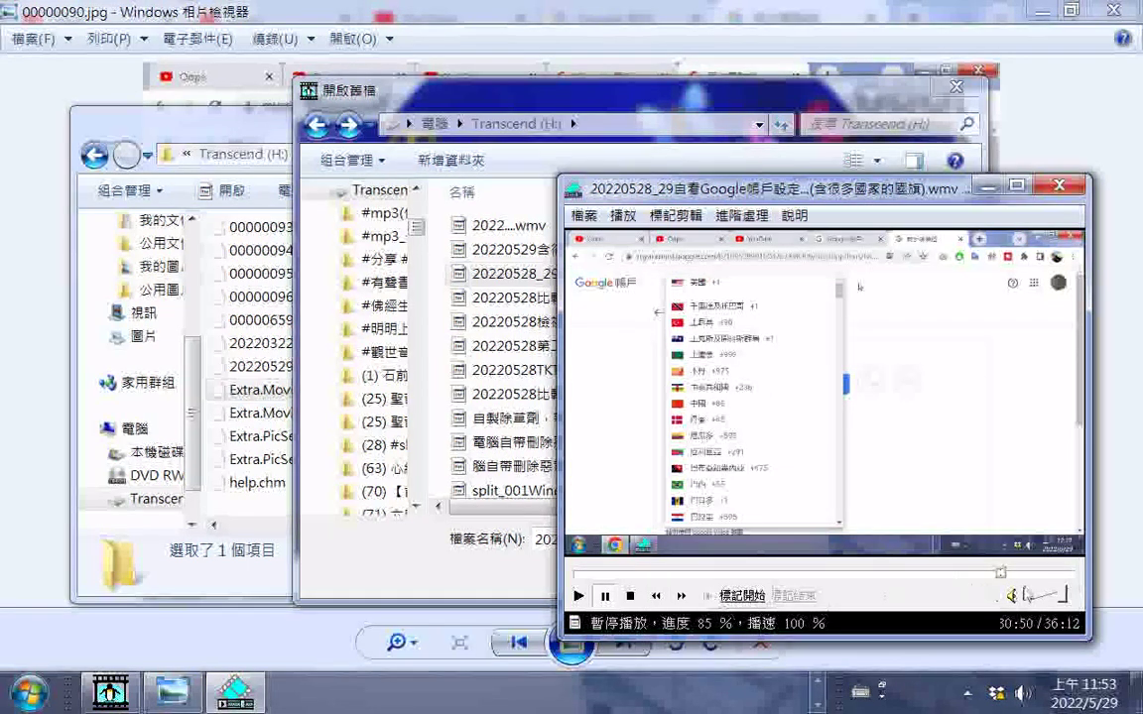
Step: Position the video at 30:28, where the country flag list is at its top, and mark the cut's start there
left_click(1017, 574)
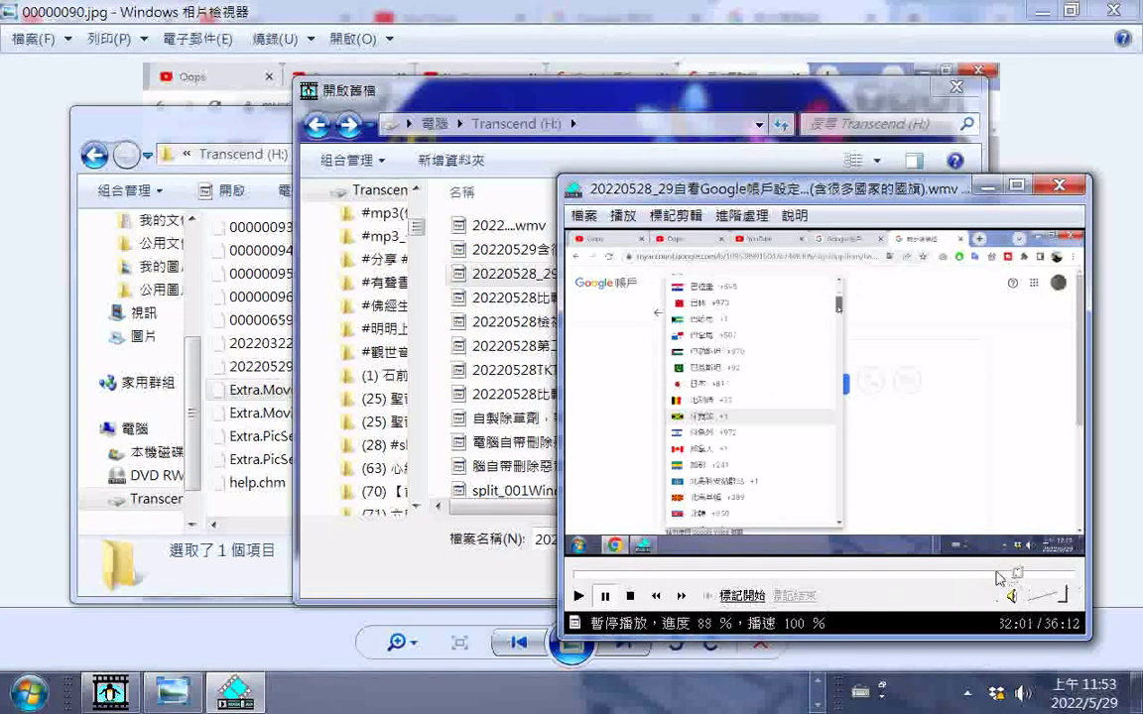
left_click(996, 575)
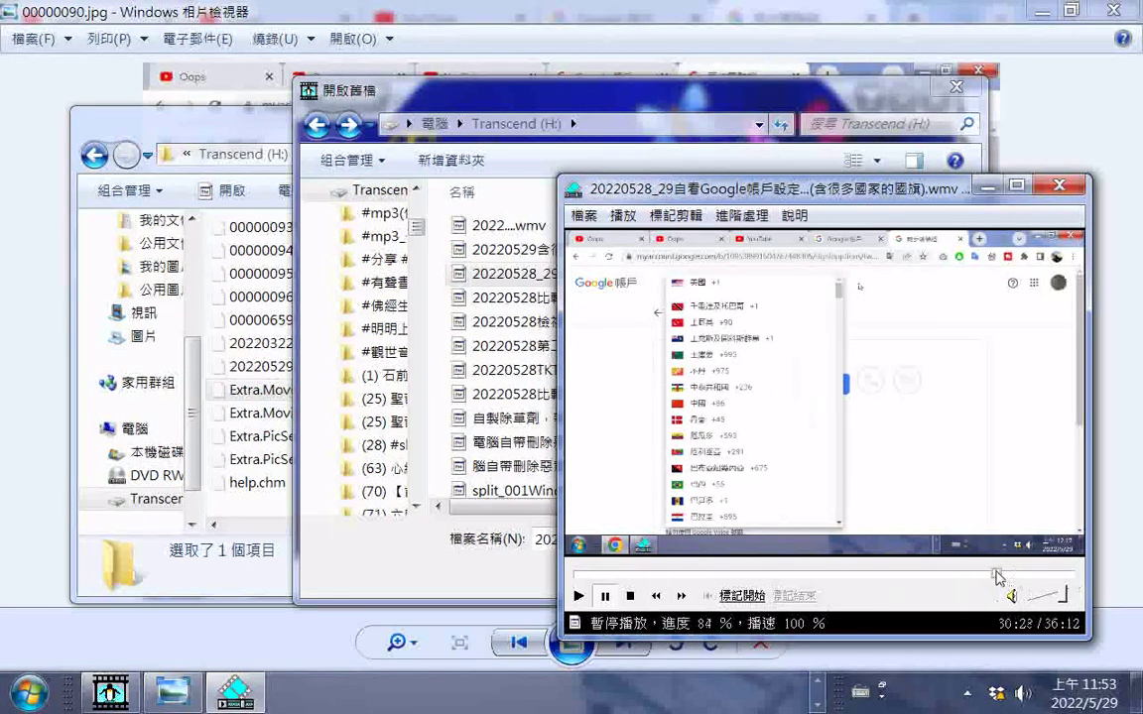
left_click(745, 598)
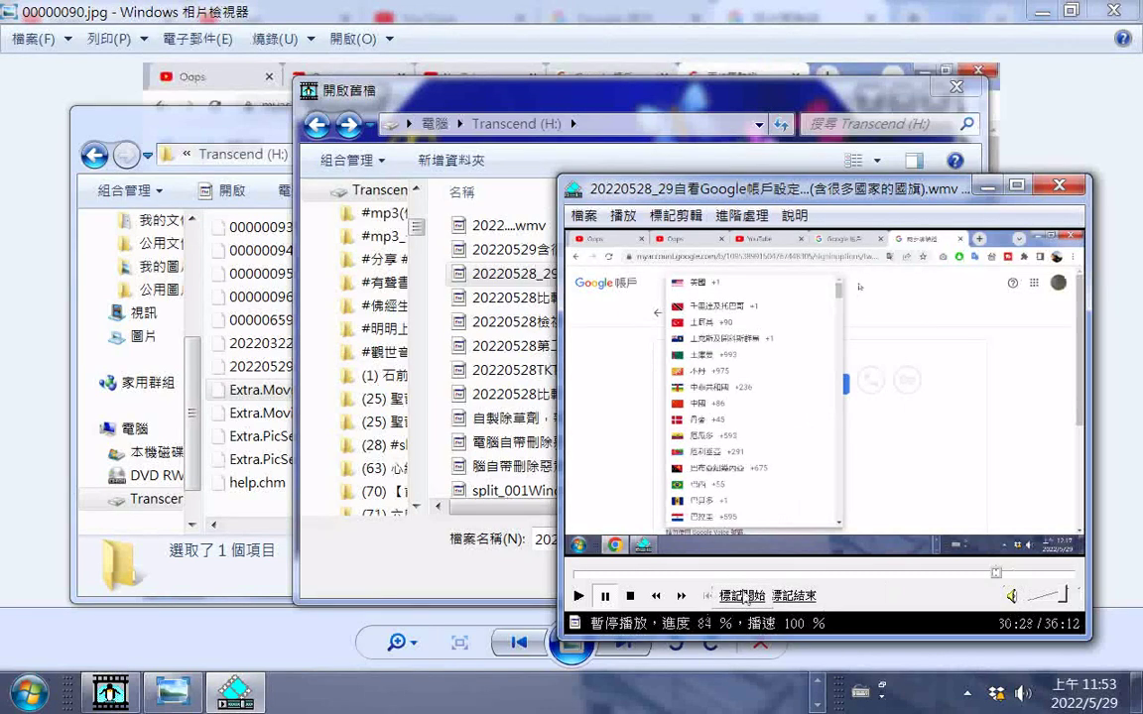
Step: Find where the country flag list closes and mark the cut's end at about 34:34
left_click(1031, 575)
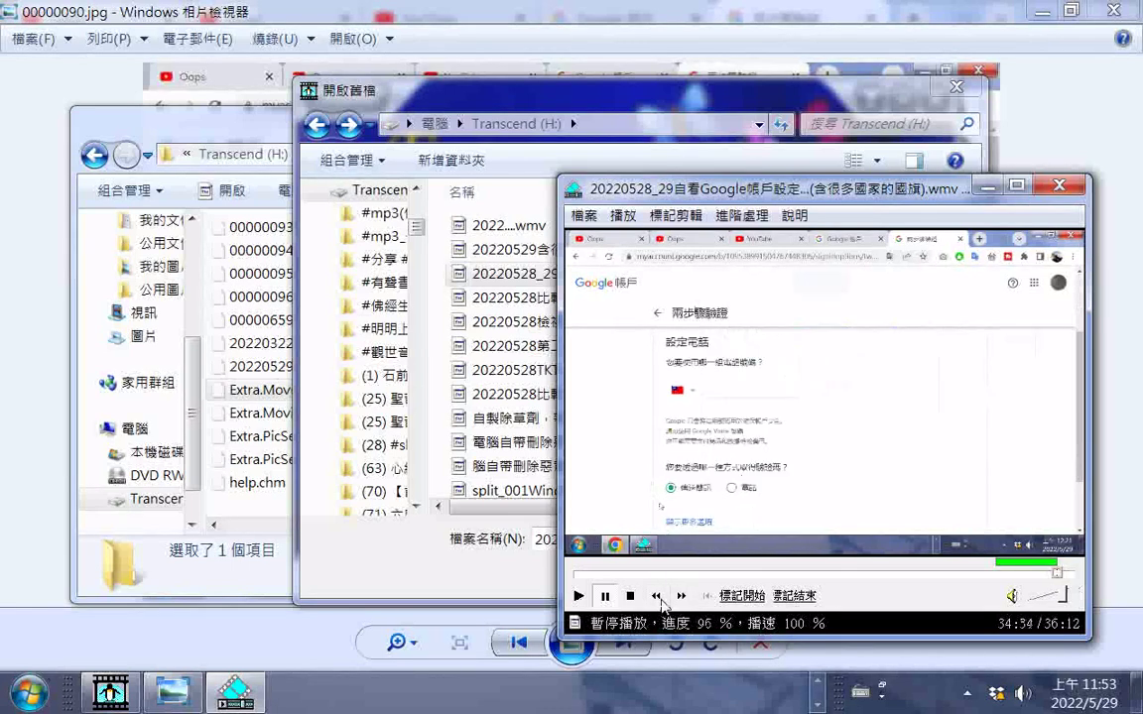
left_click(659, 599)
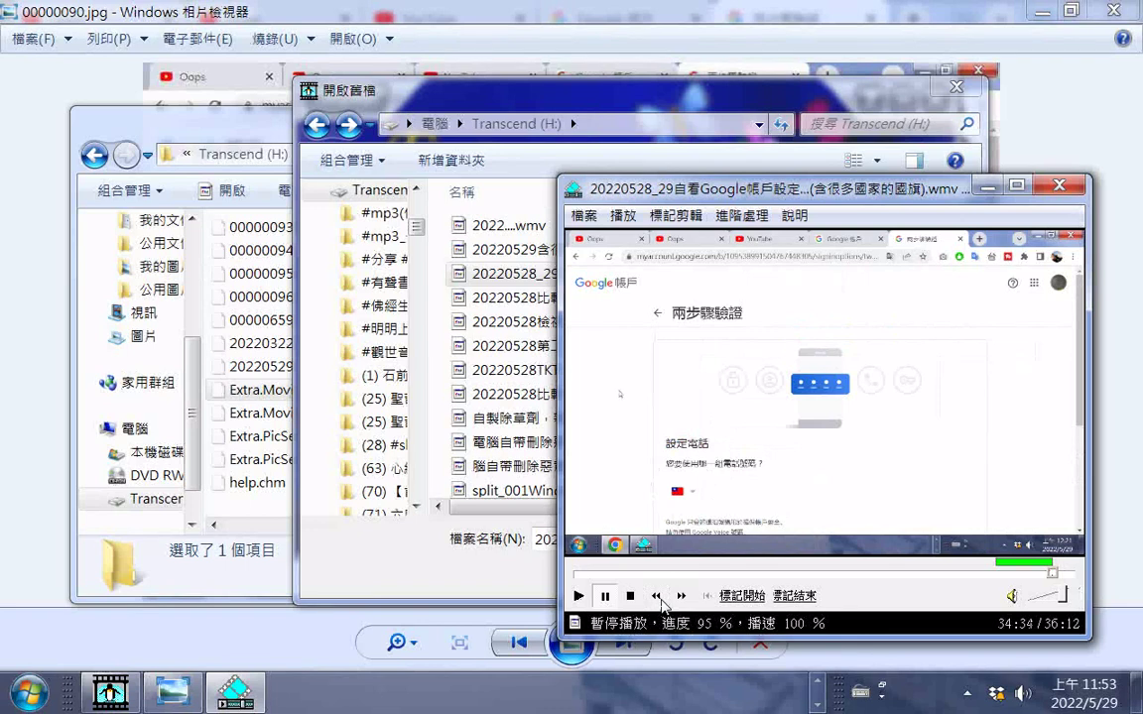
left_click(658, 597)
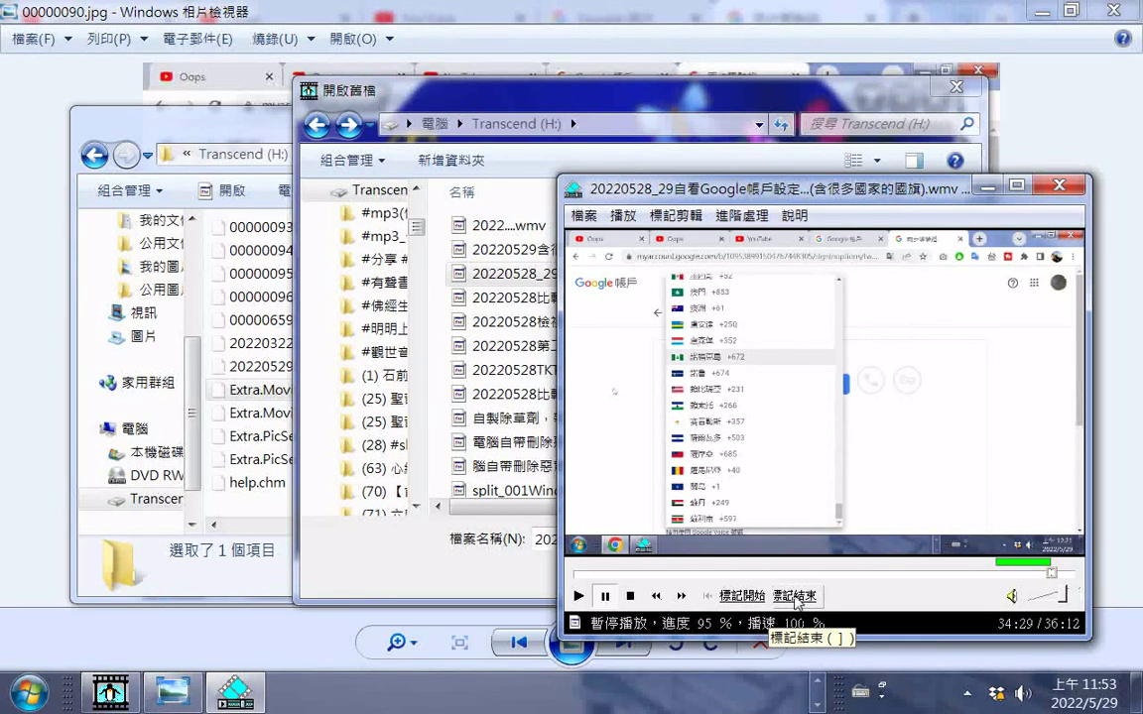
left_click(683, 595)
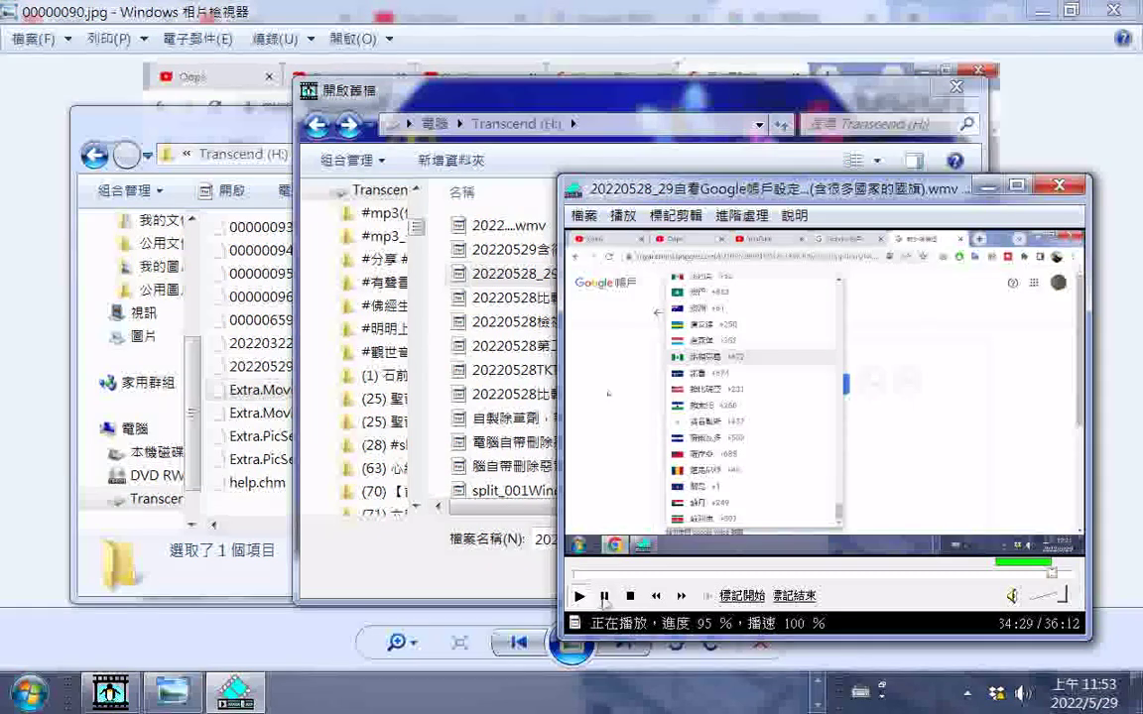
left_click(605, 596)
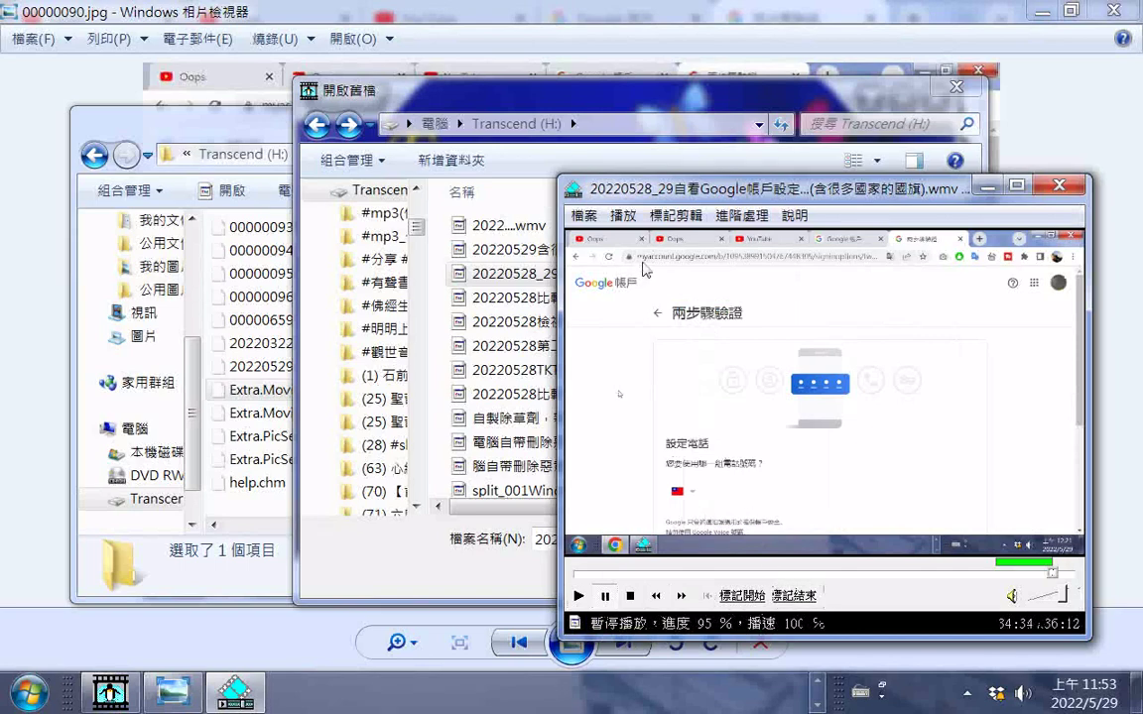
Step: Save the marked clip as 20220529含很多國家的國旗)_part.wmv on Transcend (H:), without adding any tags
left_click(676, 216)
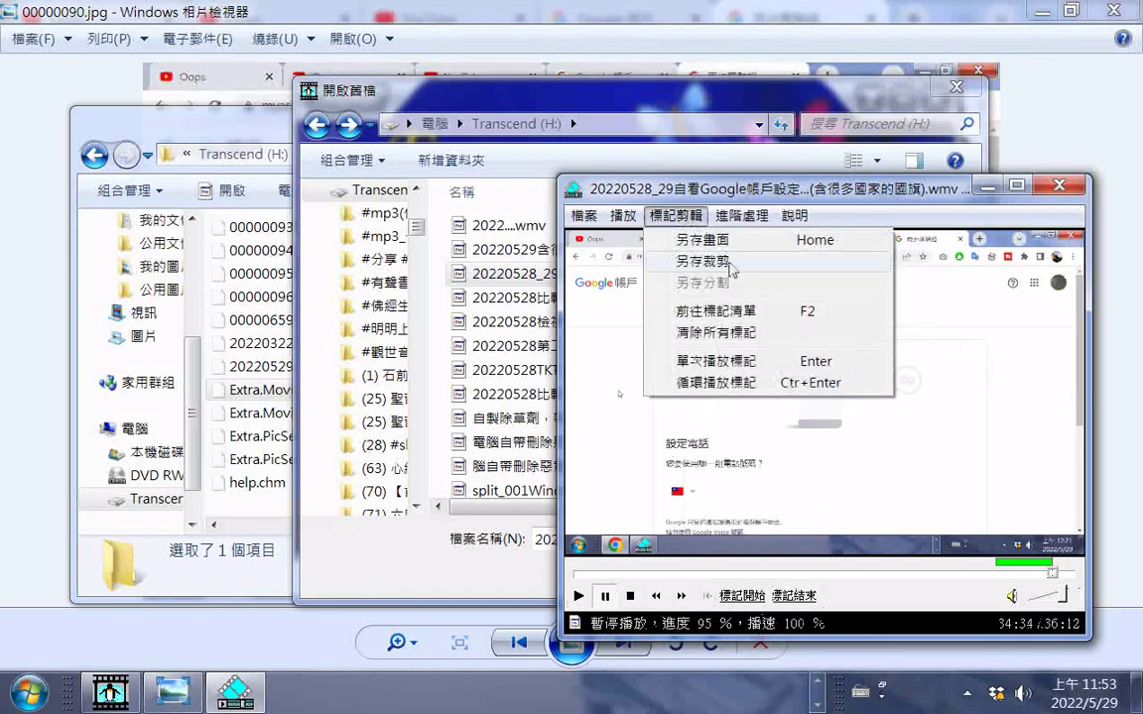
left_click(731, 262)
left_click(658, 506)
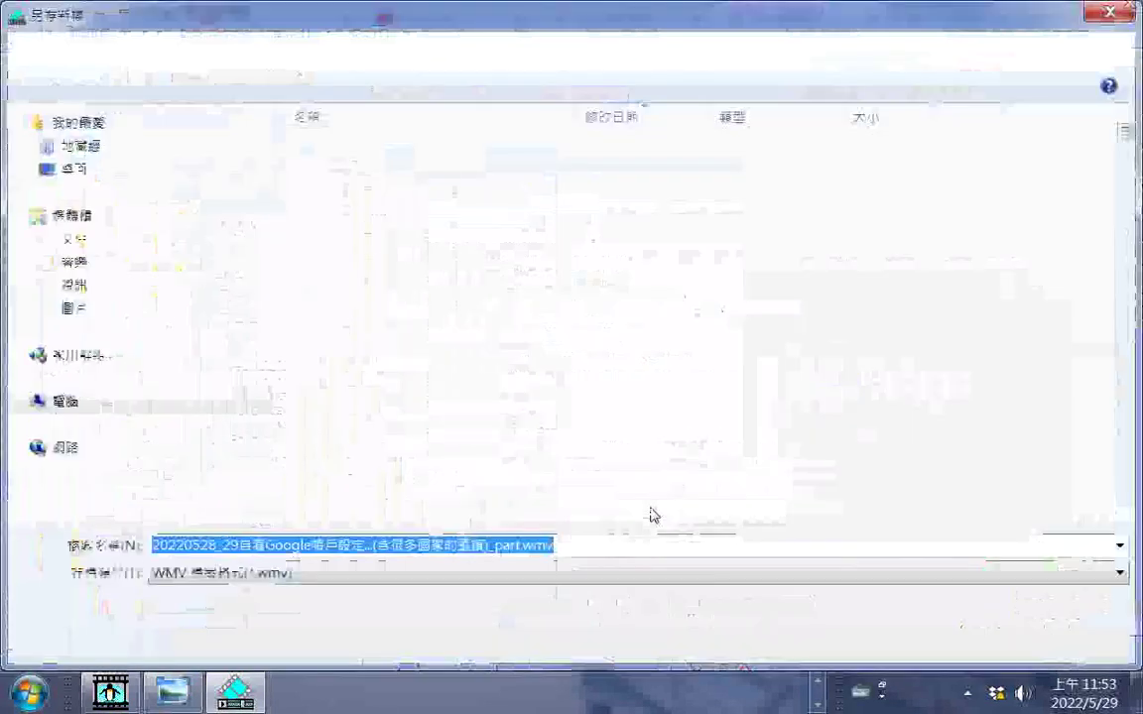
left_click(378, 545)
left_click_drag(377, 545, 207, 545)
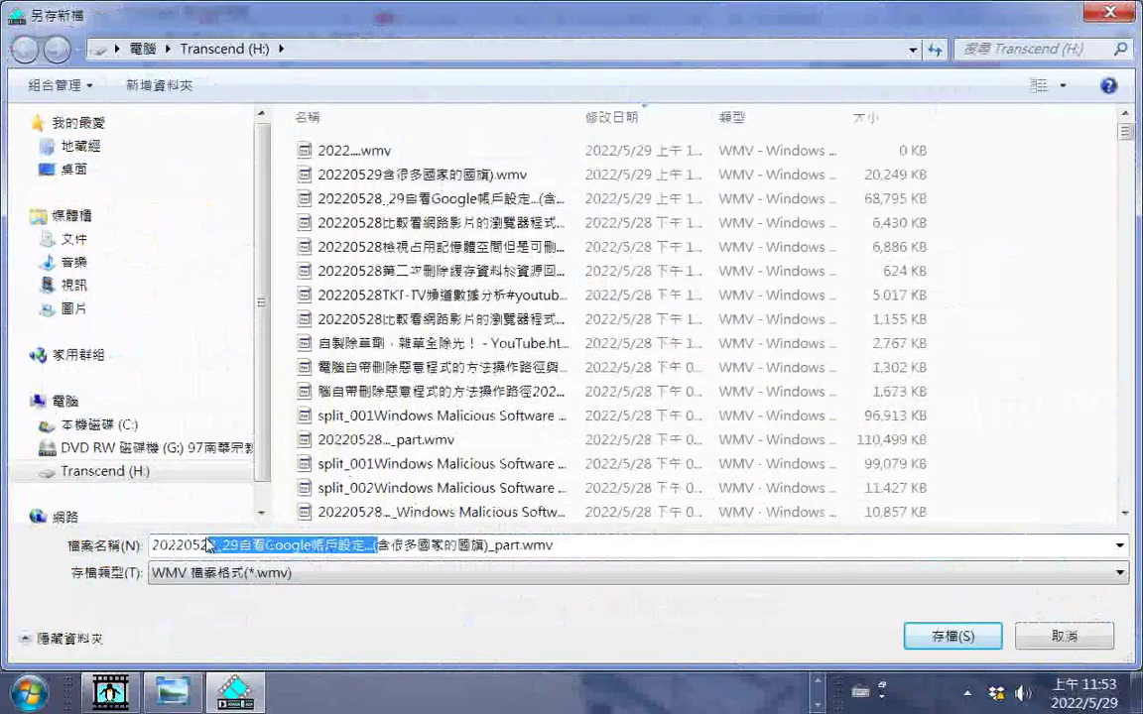
type("9")
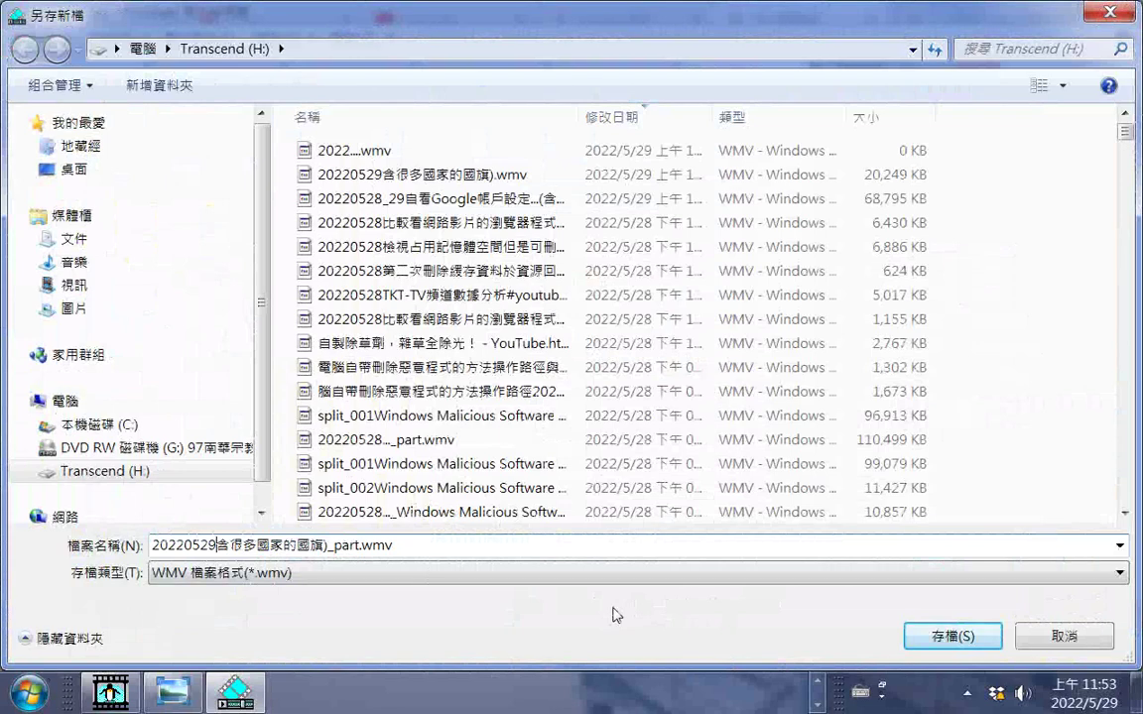
left_click(953, 637)
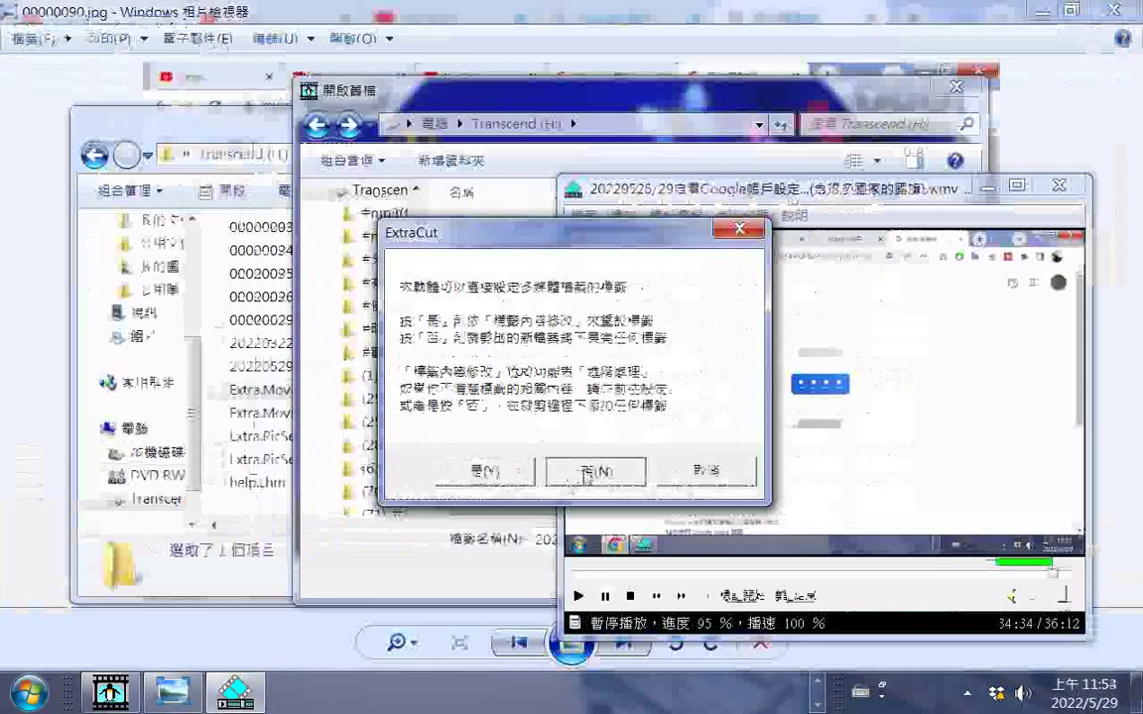
left_click(605, 480)
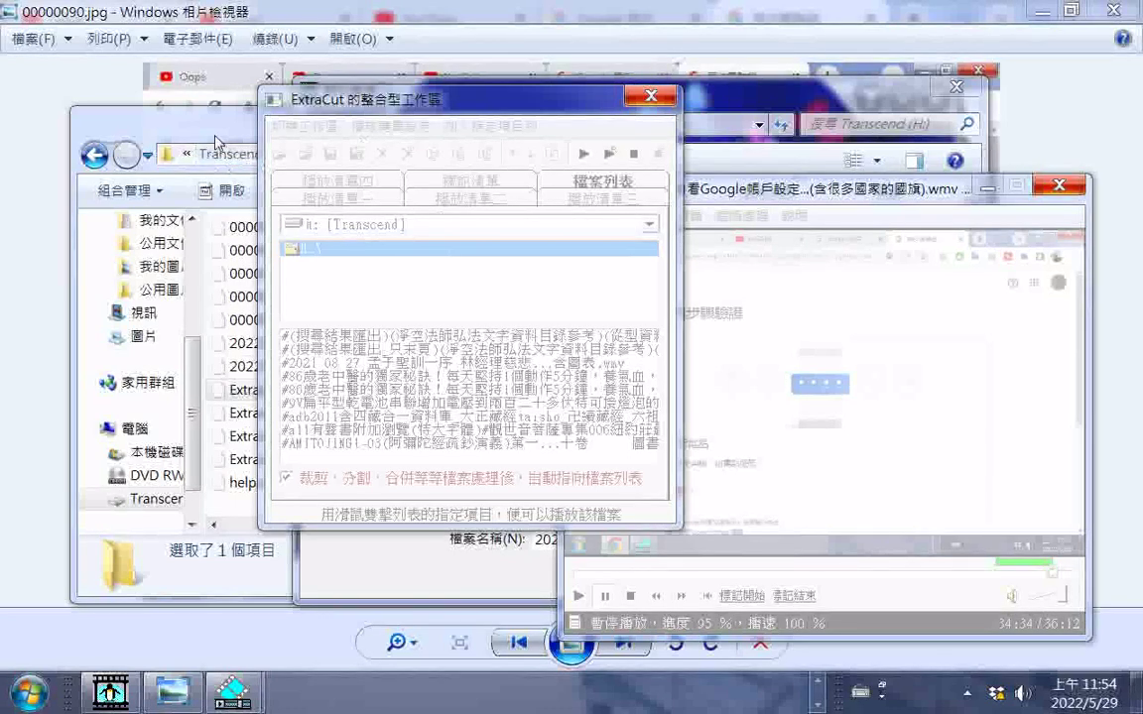
Step: Close the ExtraCut workspace and end the stopped ExtraCut program
left_click(208, 129)
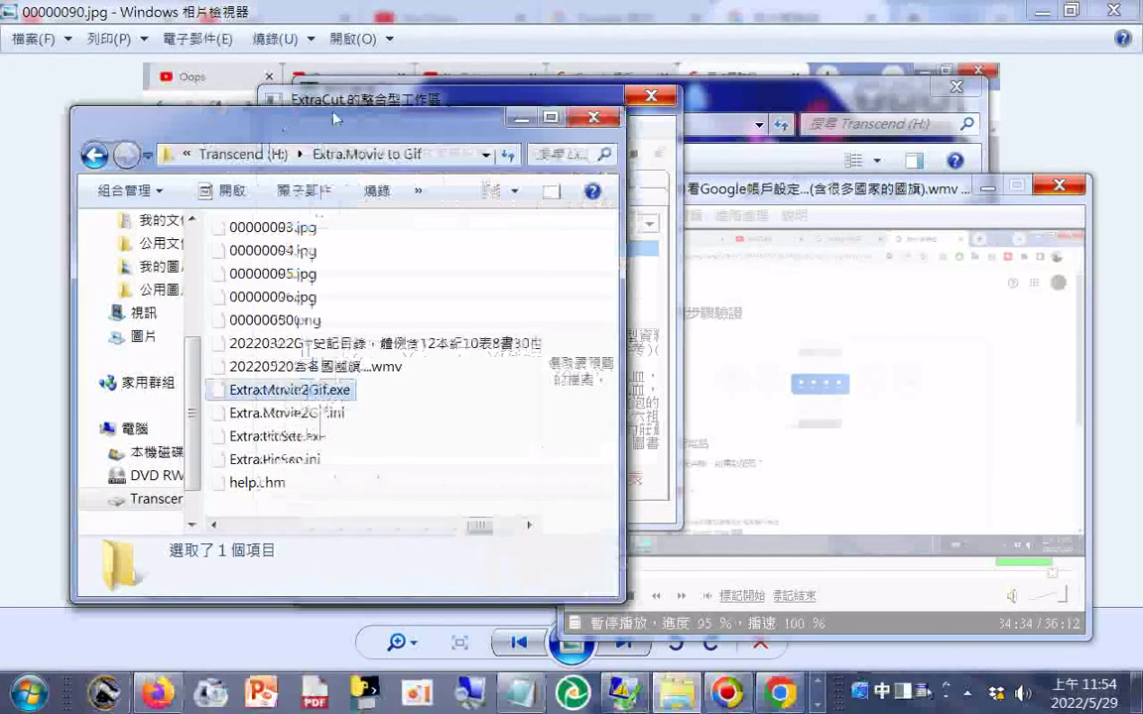
left_click(655, 119)
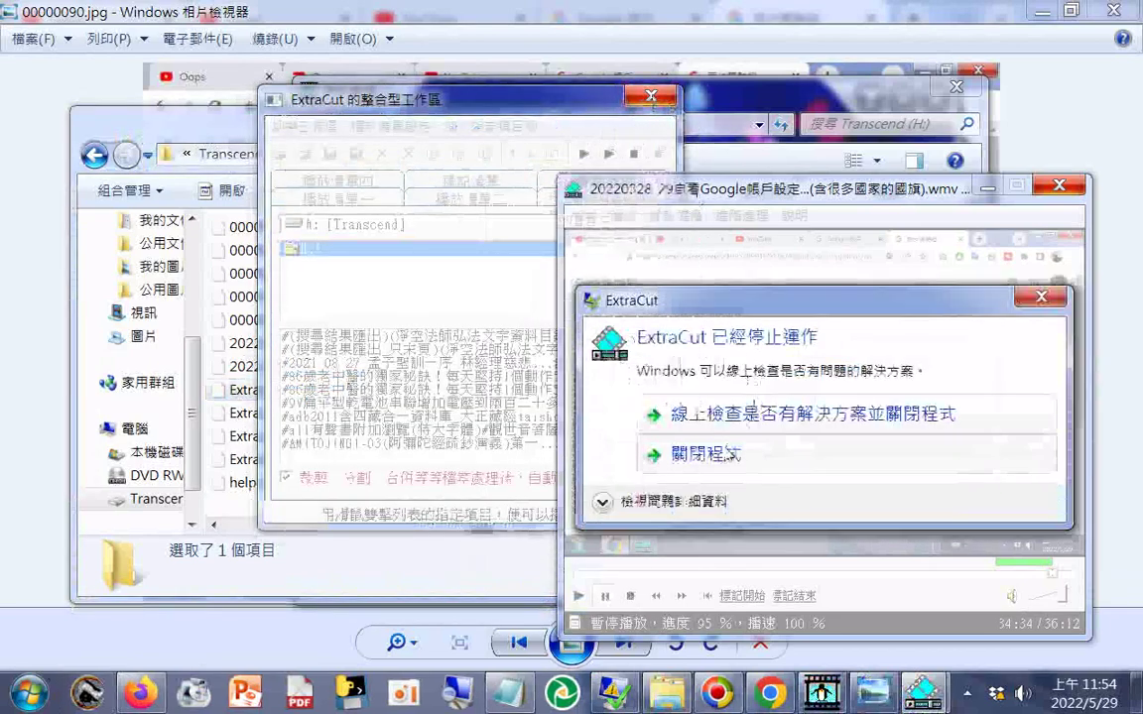
left_click(732, 455)
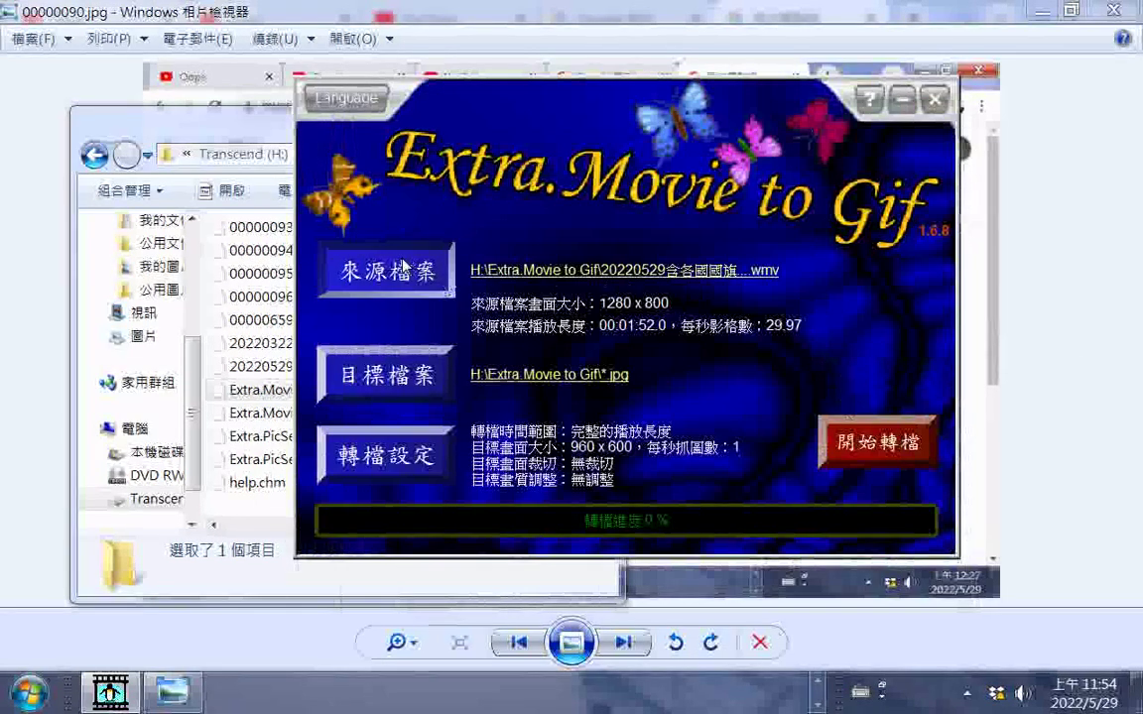
Step: Load 20220529含很多國家的國旗)_part.wmv from Transcend (H:) in Extra.Movie to Gif for conversion to a JPG series and accept the conversion settings
left_click(404, 266)
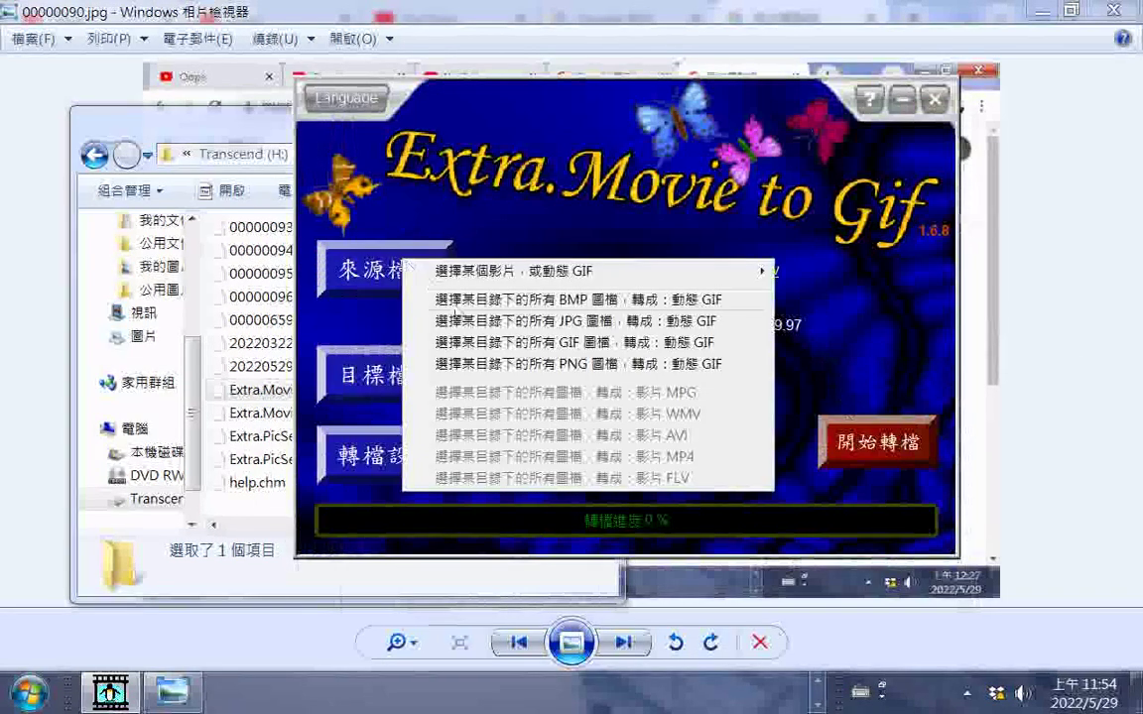
mouse_move(694, 271)
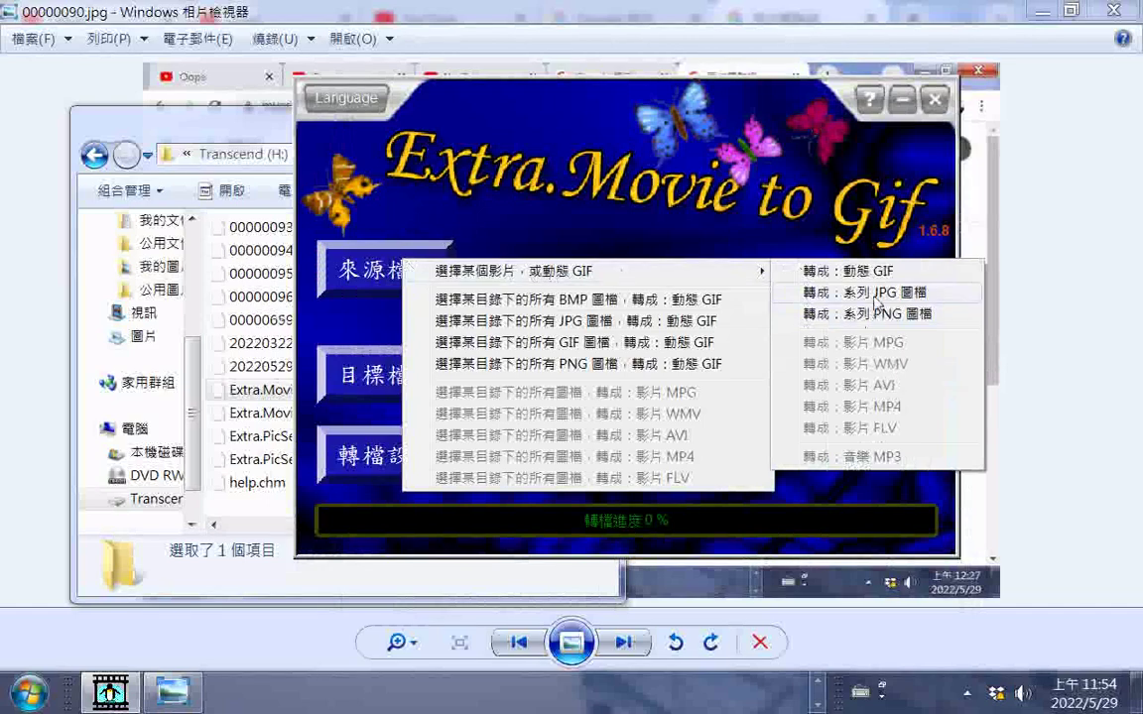
left_click(786, 269)
left_click(380, 469)
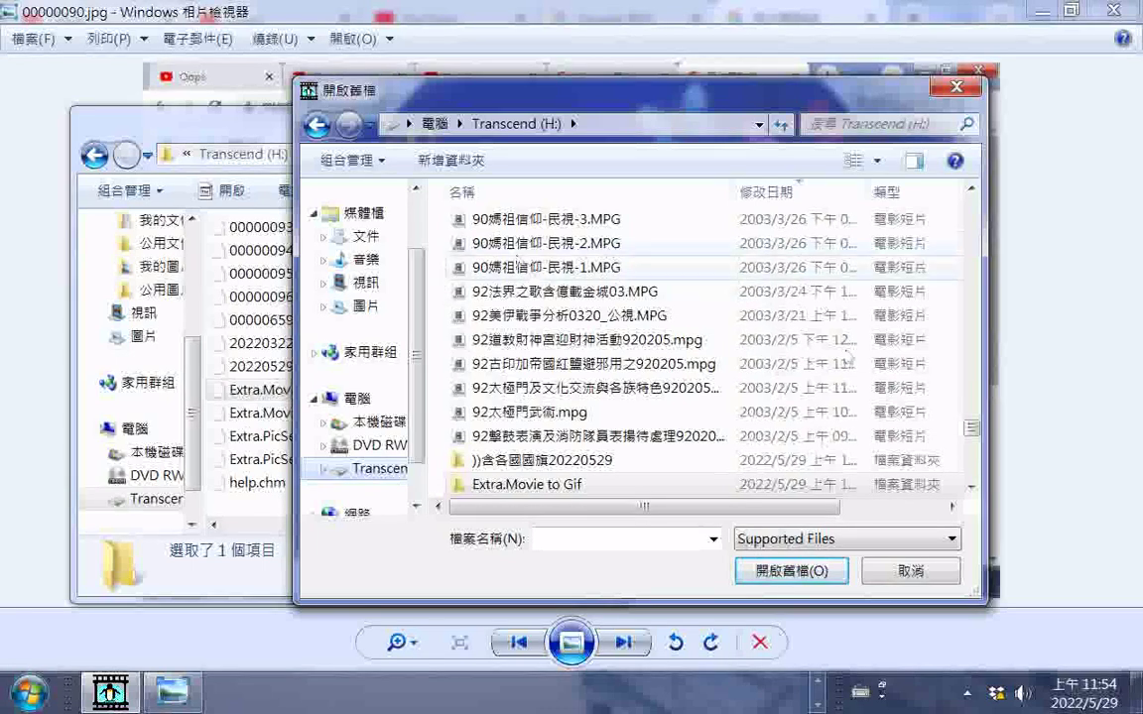
left_click_drag(972, 430, 971, 205)
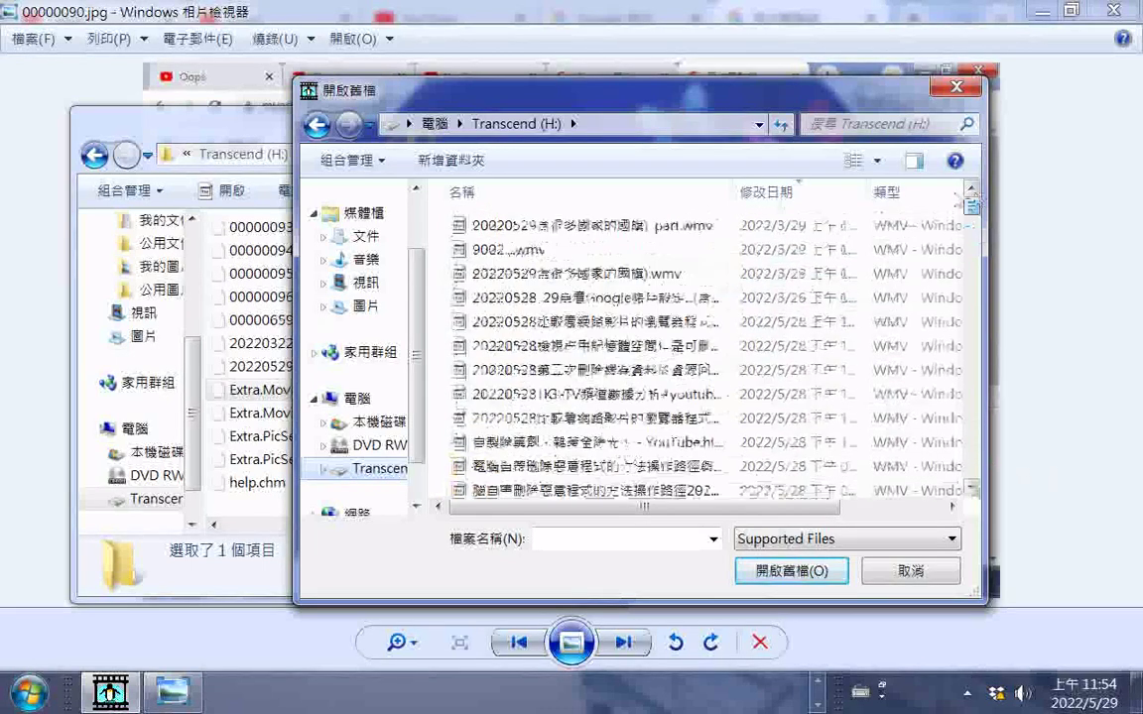
left_click(634, 226)
double_click(633, 232)
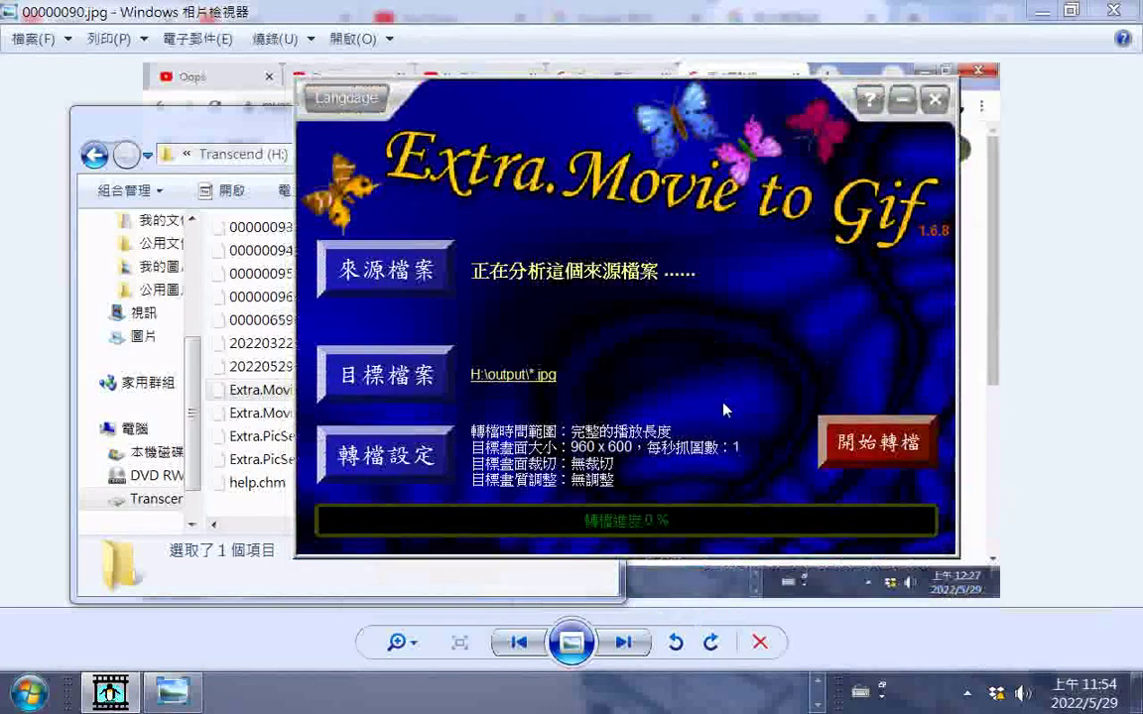
left_click(383, 459)
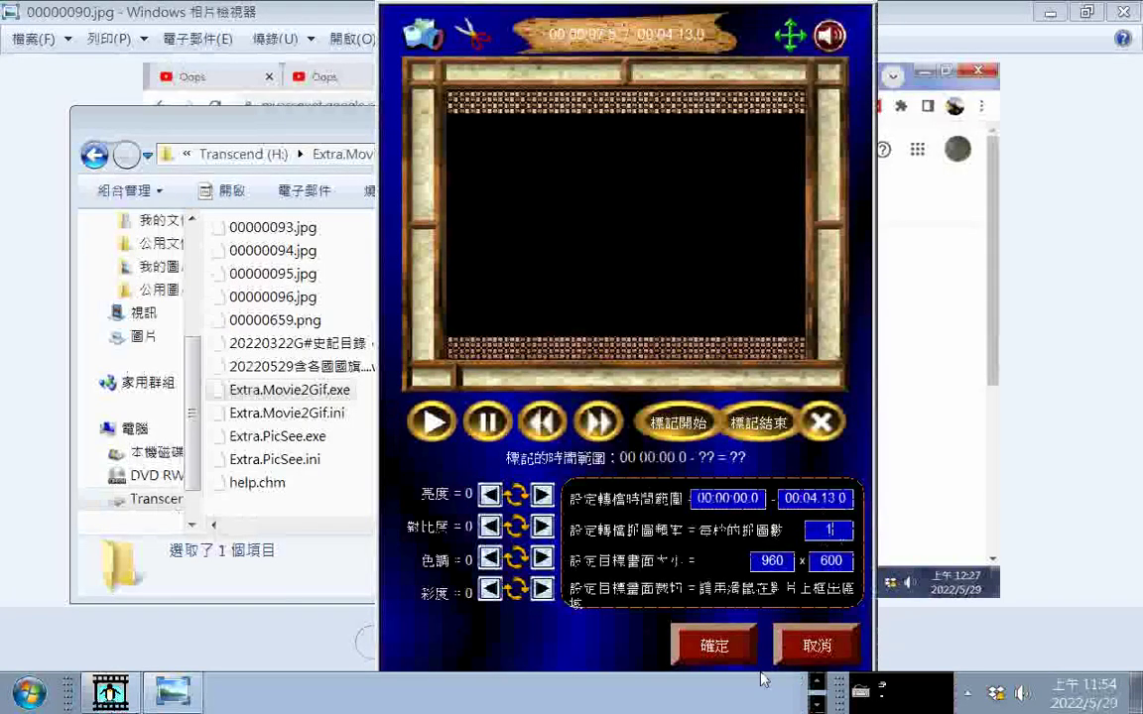
left_click(713, 646)
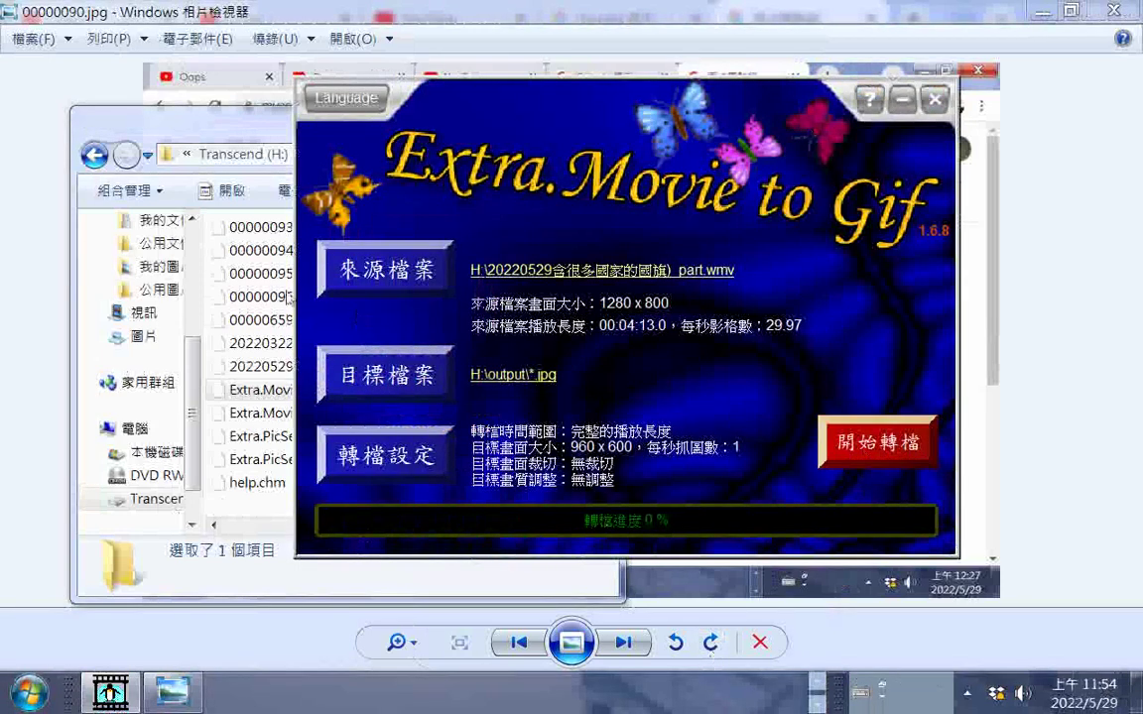
Step: Create a new folder inside the Extra.Movie to Gif folder on Transcend (H:)
left_click_drag(266, 139, 186, 156)
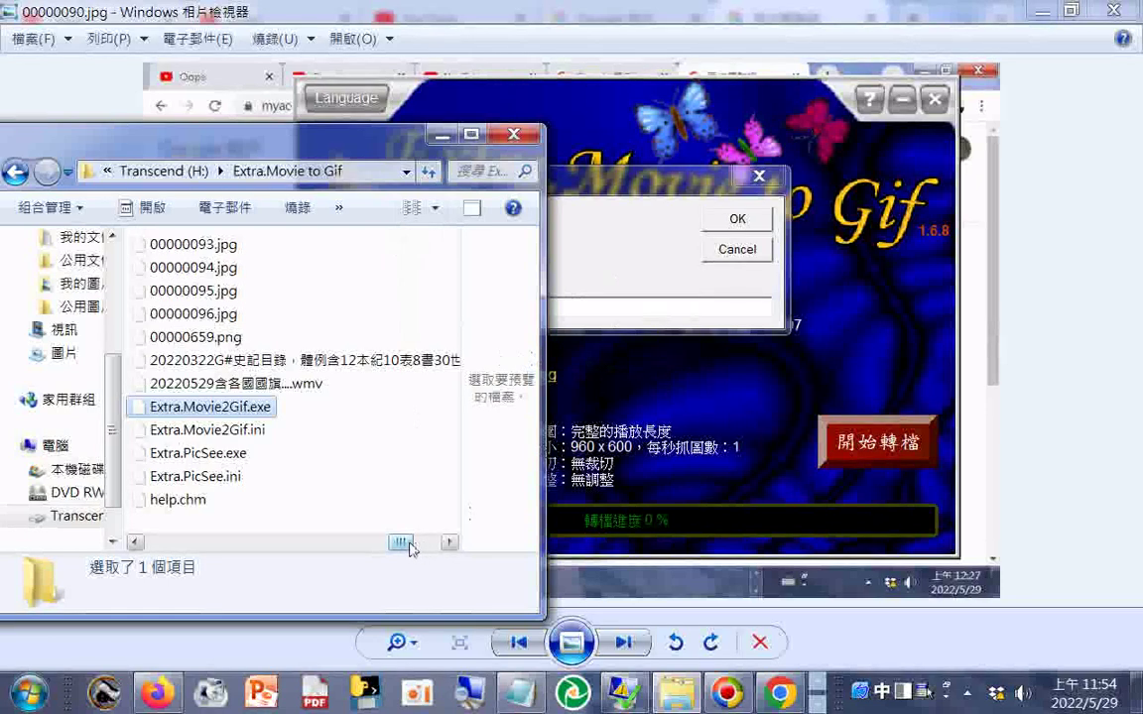
left_click_drag(409, 548, 164, 547)
right_click(290, 506)
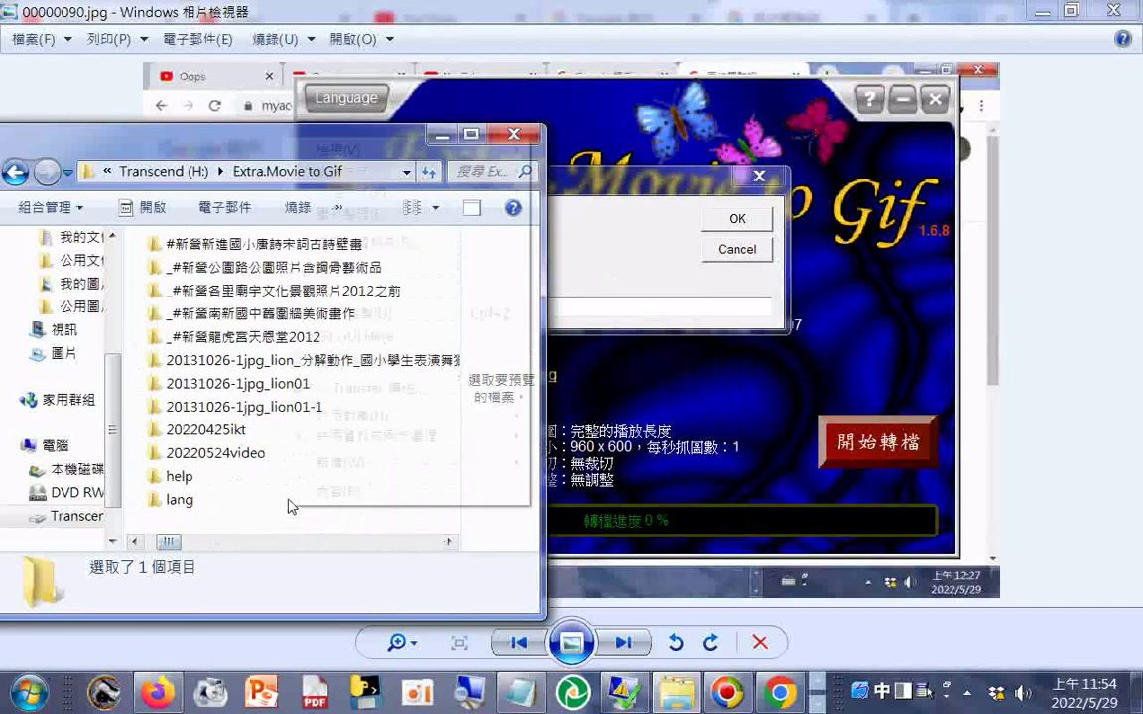
mouse_move(383, 472)
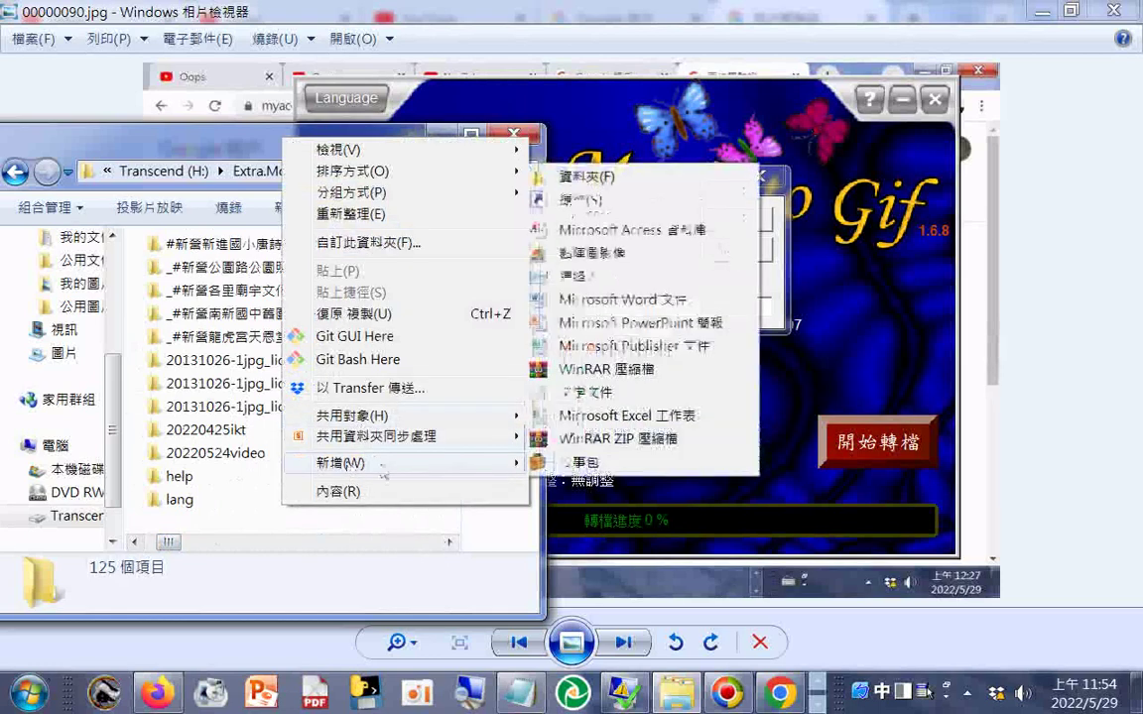
left_click(586, 177)
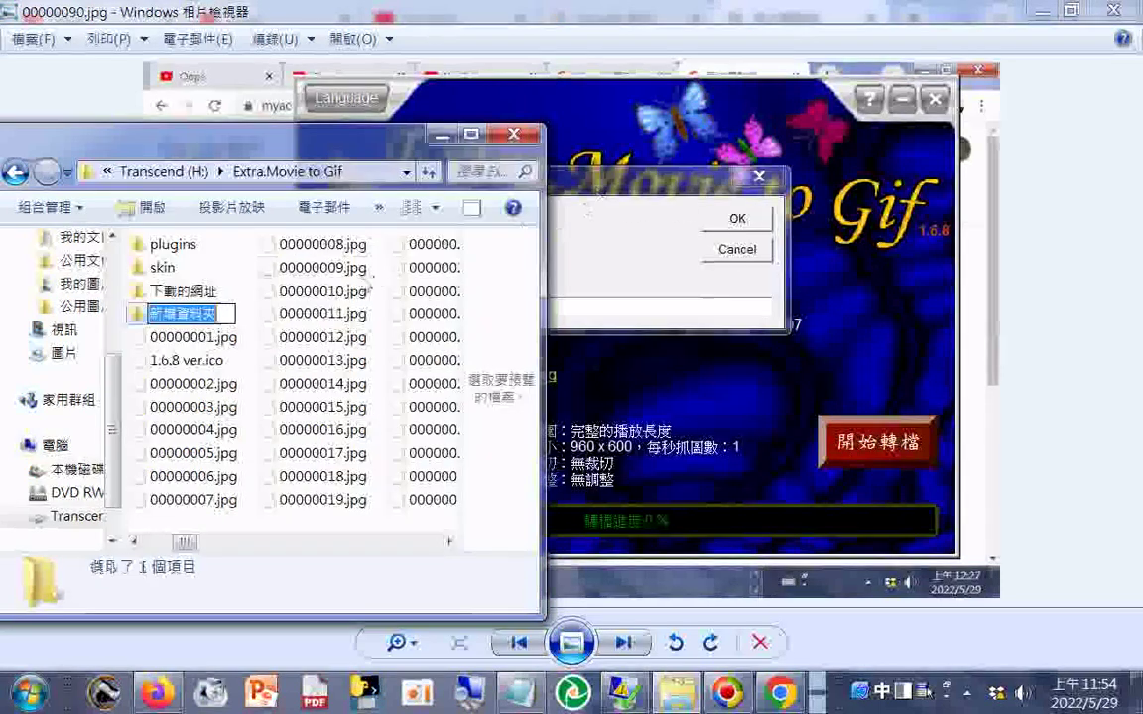
left_click(221, 342)
scroll(291, 351, "down", 7)
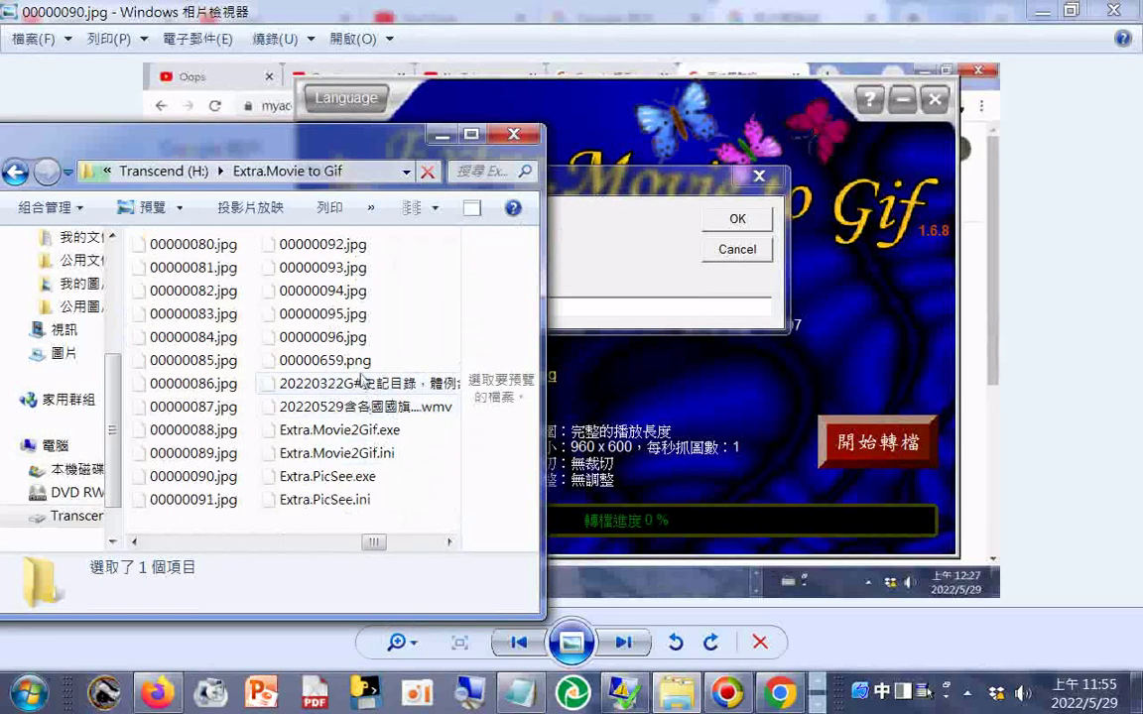
Step: Try to move 00000001.jpg through 00000096.jpg into the 新增資料夾 folder, leaving 1.6.8 ver.ico and 00000659.png out of the selection
key("ctrl+a")
scroll(425, 401, "up", 7)
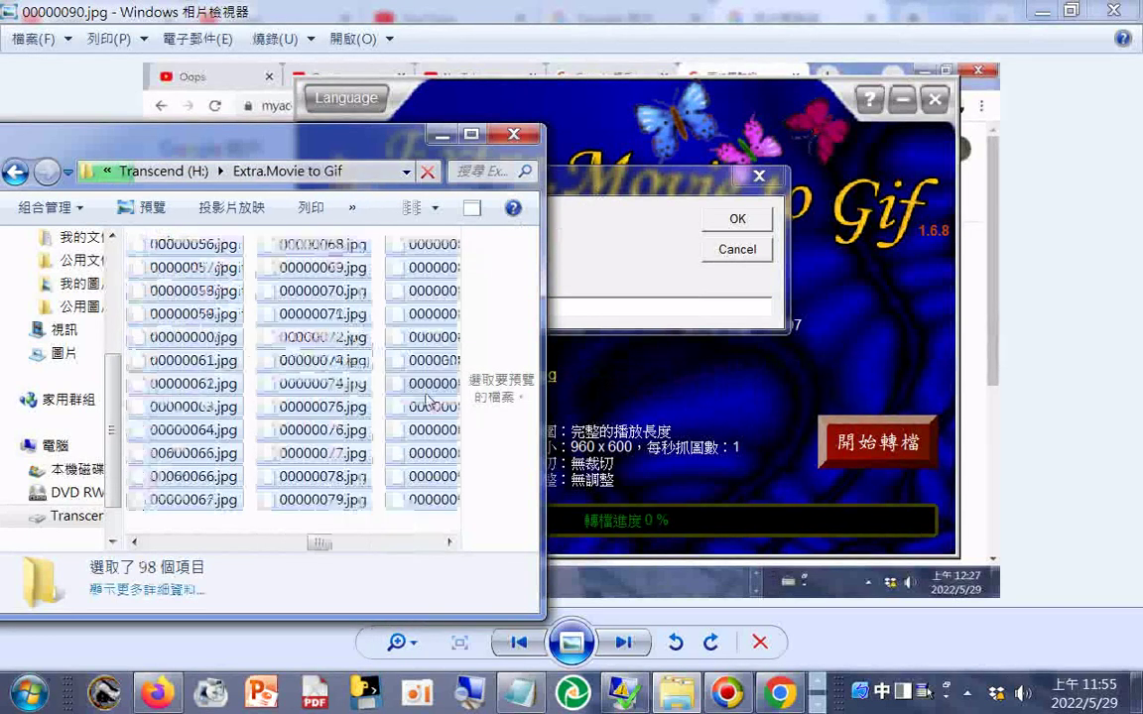
scroll(427, 401, "up", 2)
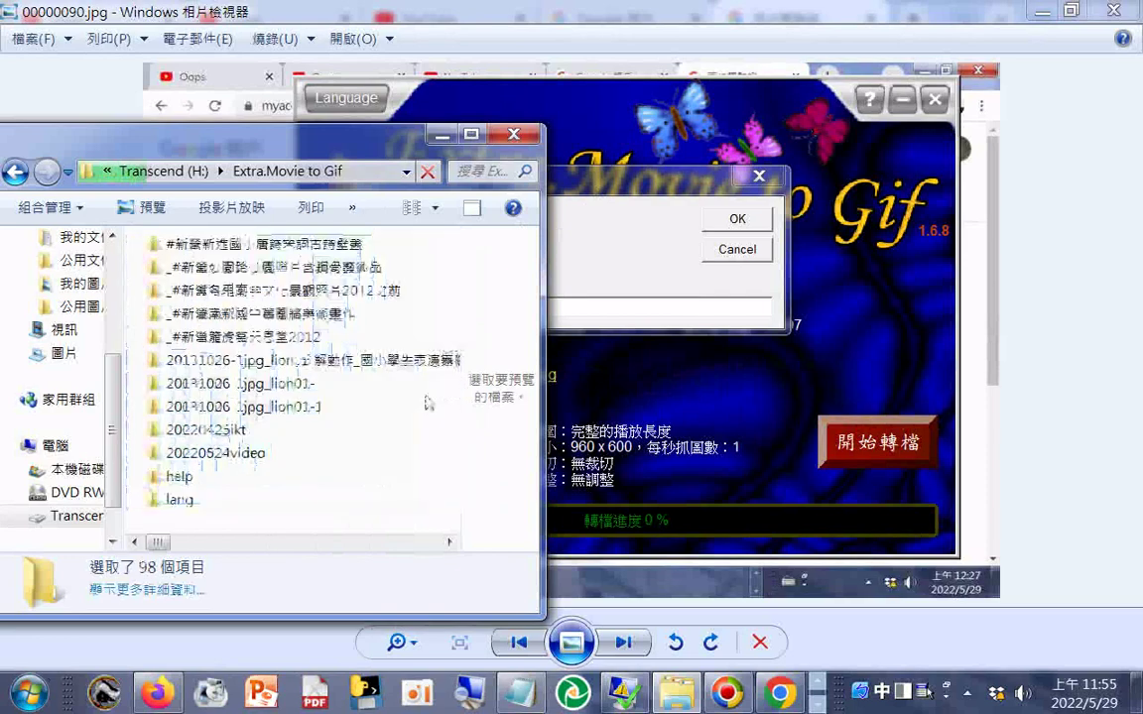
scroll(426, 401, "down", 2)
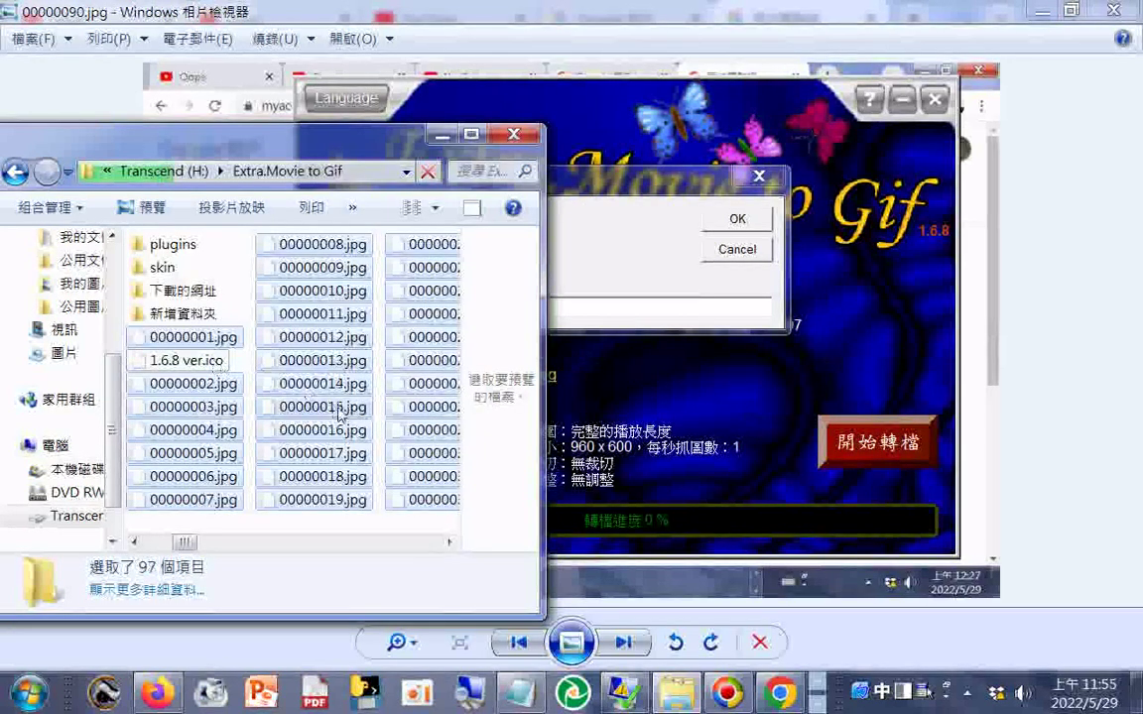
scroll(281, 392, "down", 10)
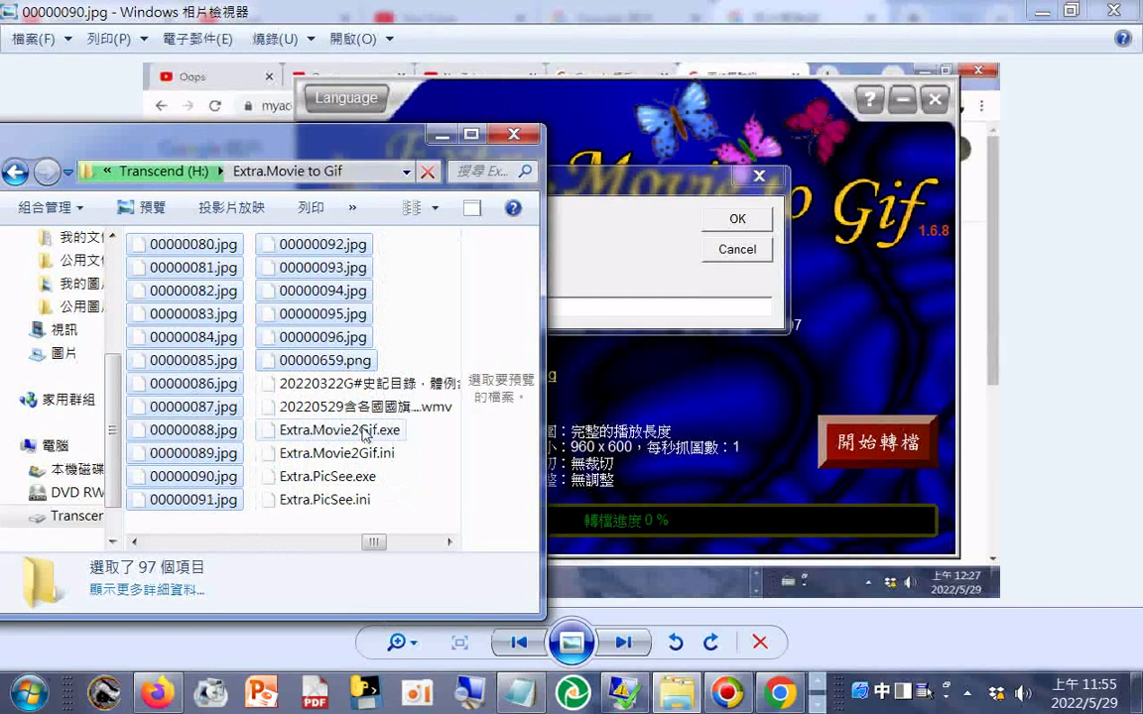
scroll(365, 436, "up", 3)
scroll(356, 429, "up", 5)
scroll(352, 426, "down", 1)
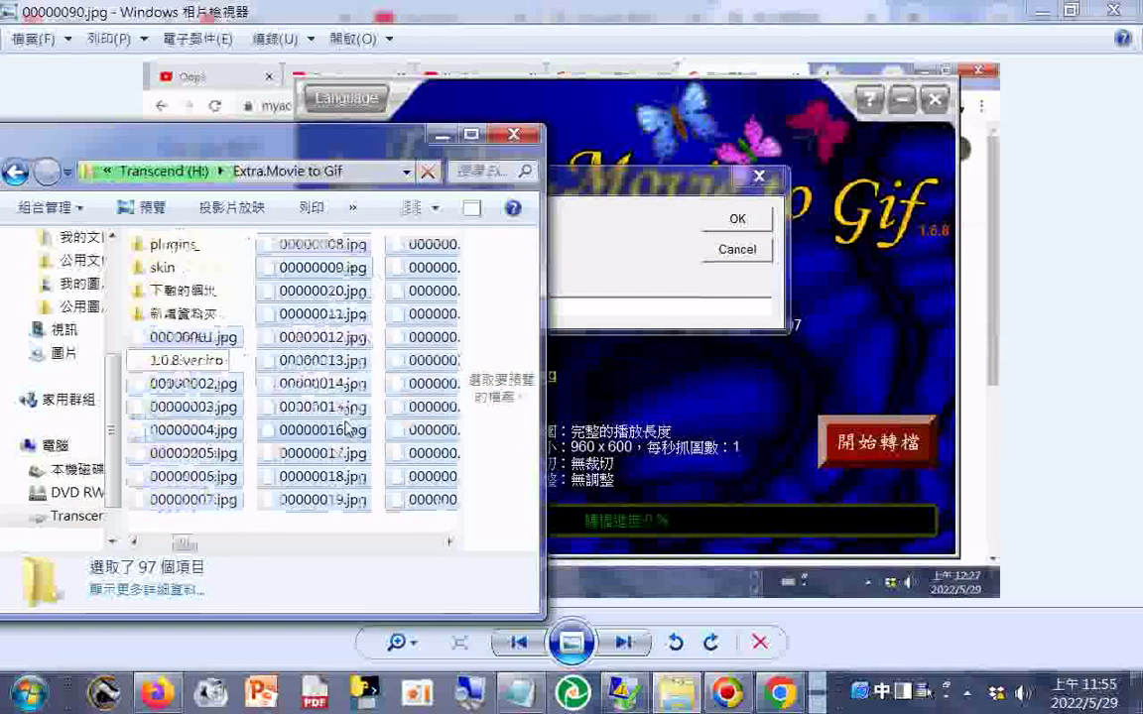
scroll(296, 417, "down", 10)
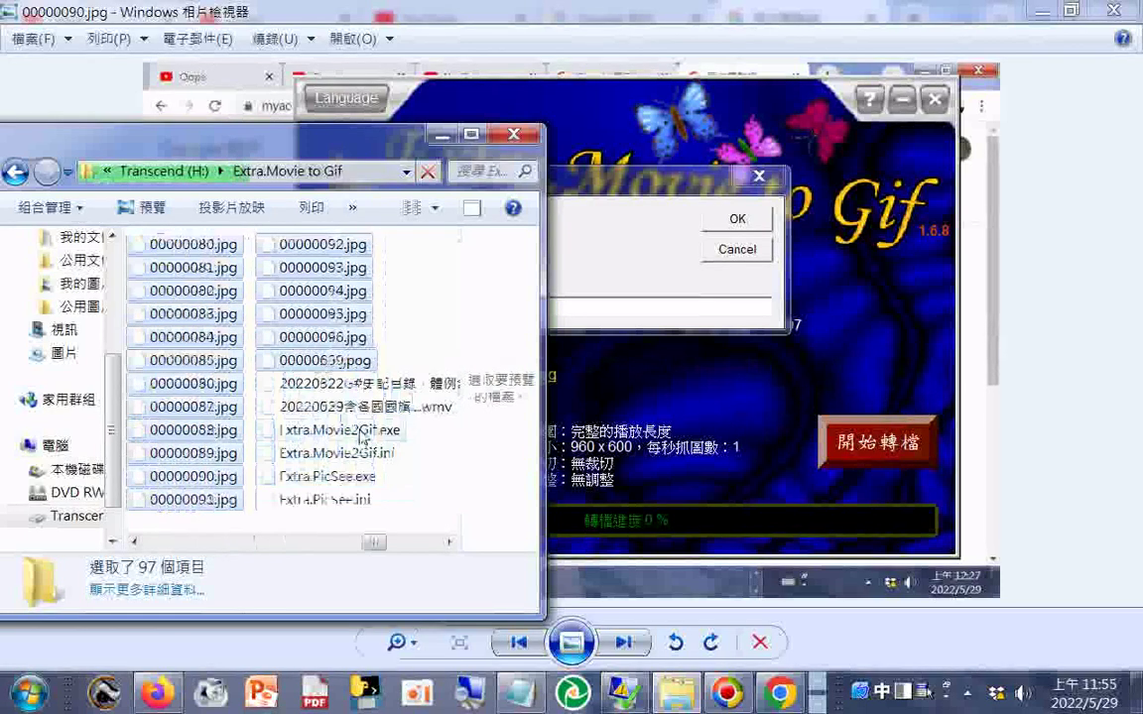
scroll(344, 442, "up", 8)
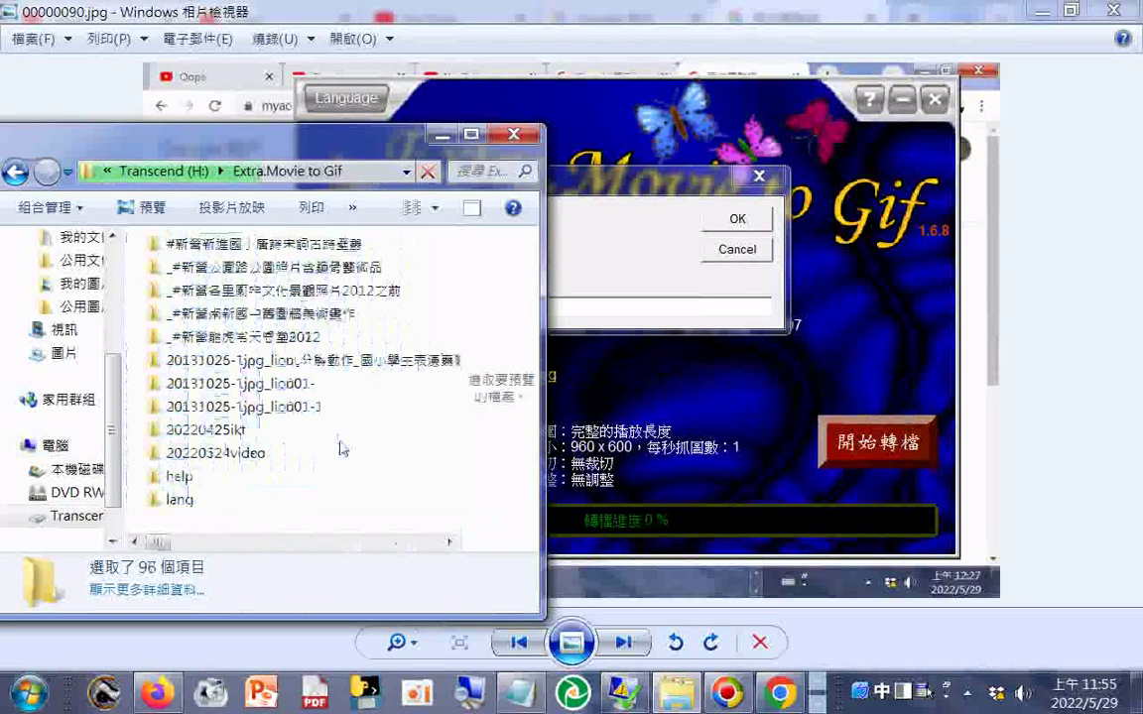
scroll(342, 446, "down", 2)
scroll(341, 452, "up", 1)
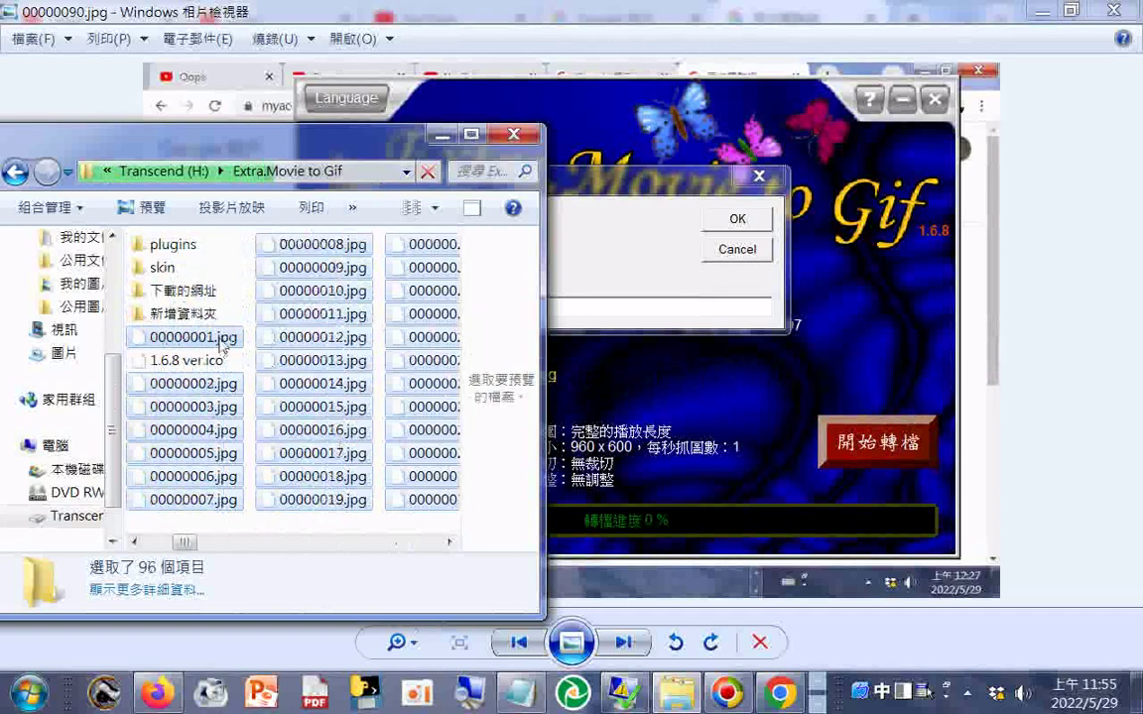
left_click_drag(196, 331, 188, 323)
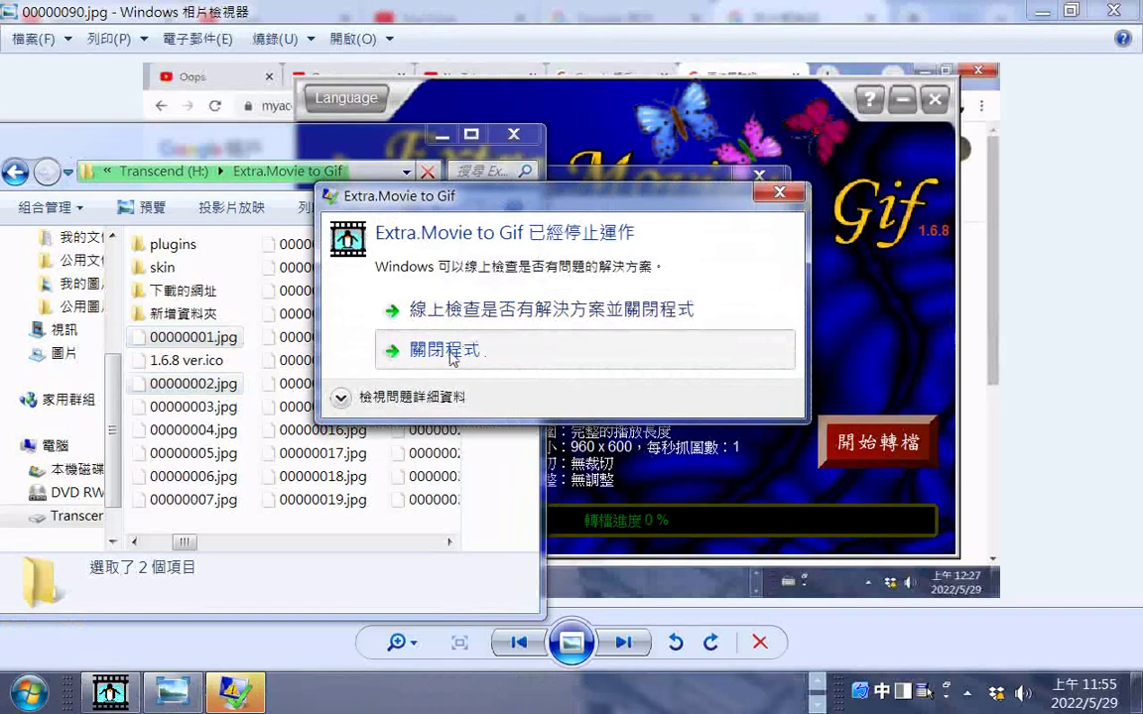
Step: End the stopped Extra.Movie to Gif program and look through the Extra.Movie to Gif folder's file list to its end
left_click(451, 353)
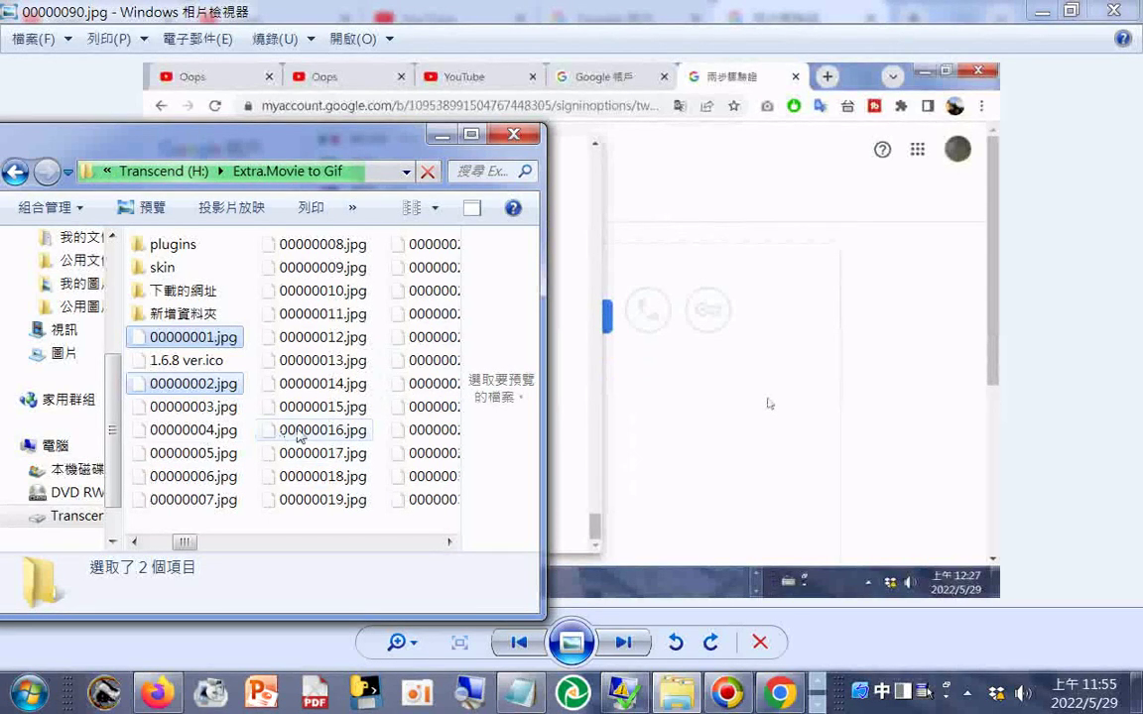
scroll(301, 436, "down", 4)
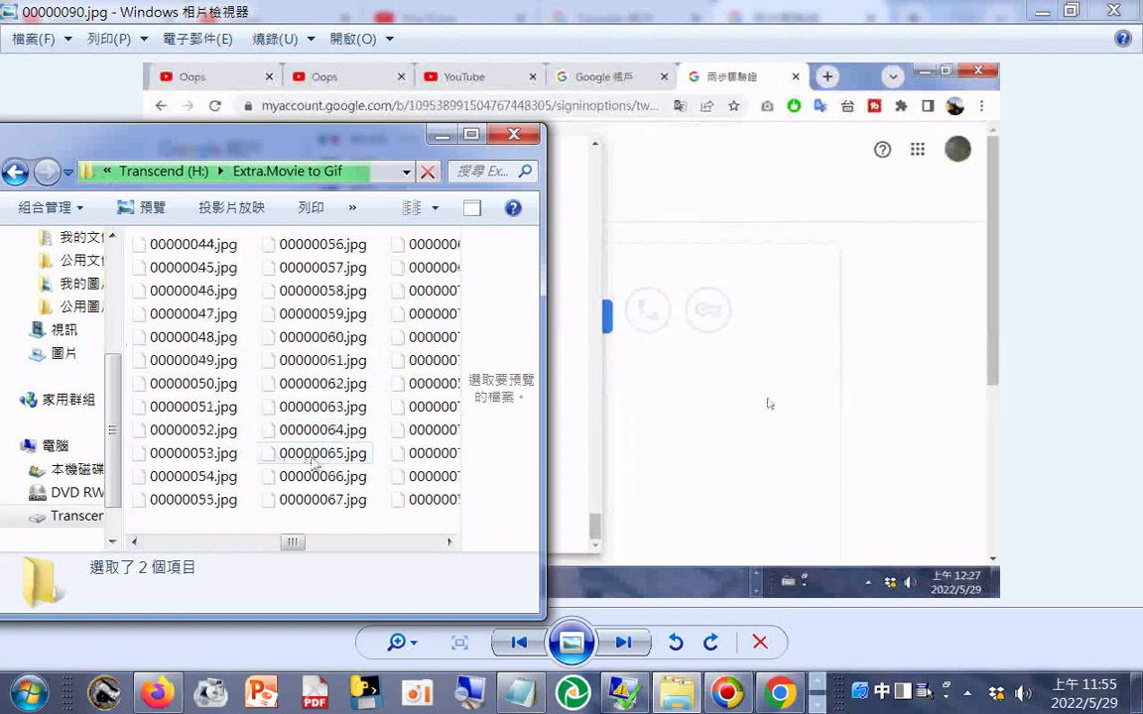
left_click_drag(296, 544, 459, 528)
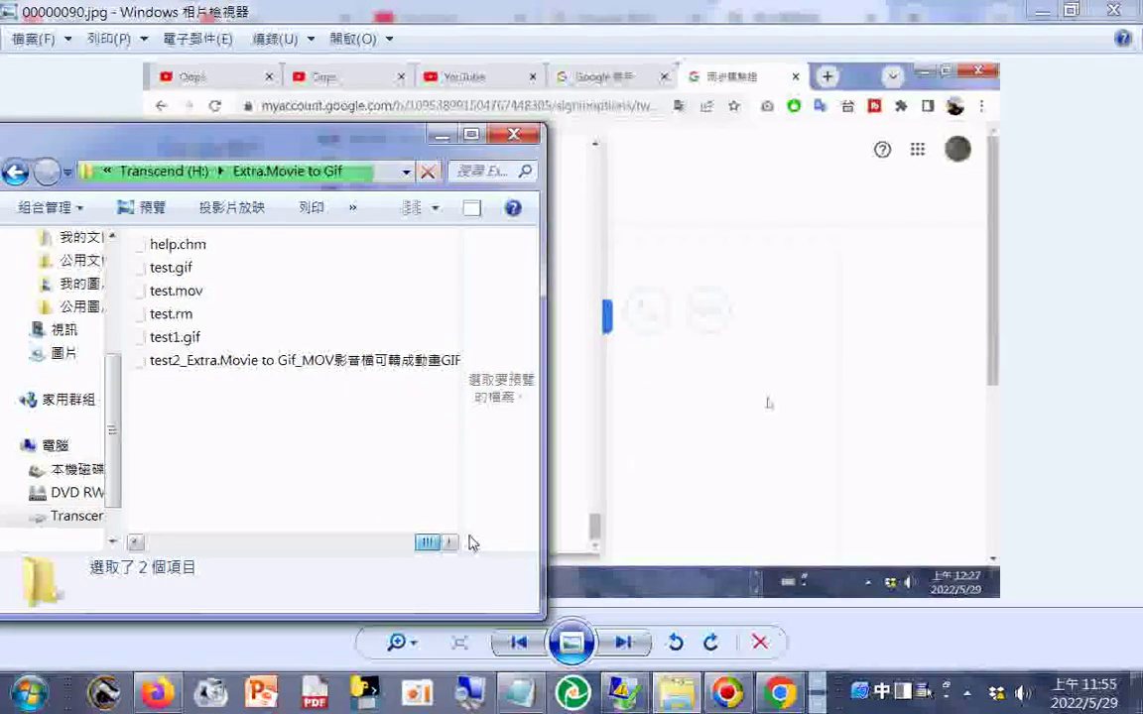